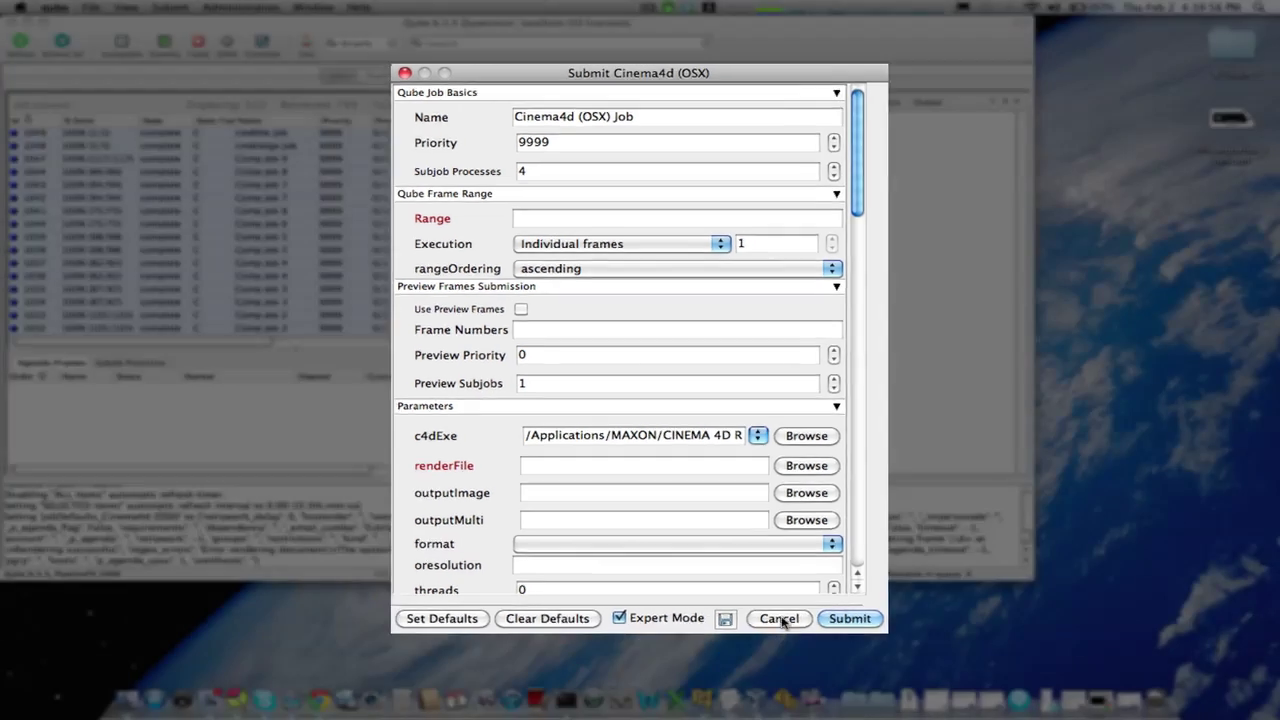
Close the submission form unsubmitted and start installing the 'Cinema4d (OSX)' App UI add-on.
click(792, 644)
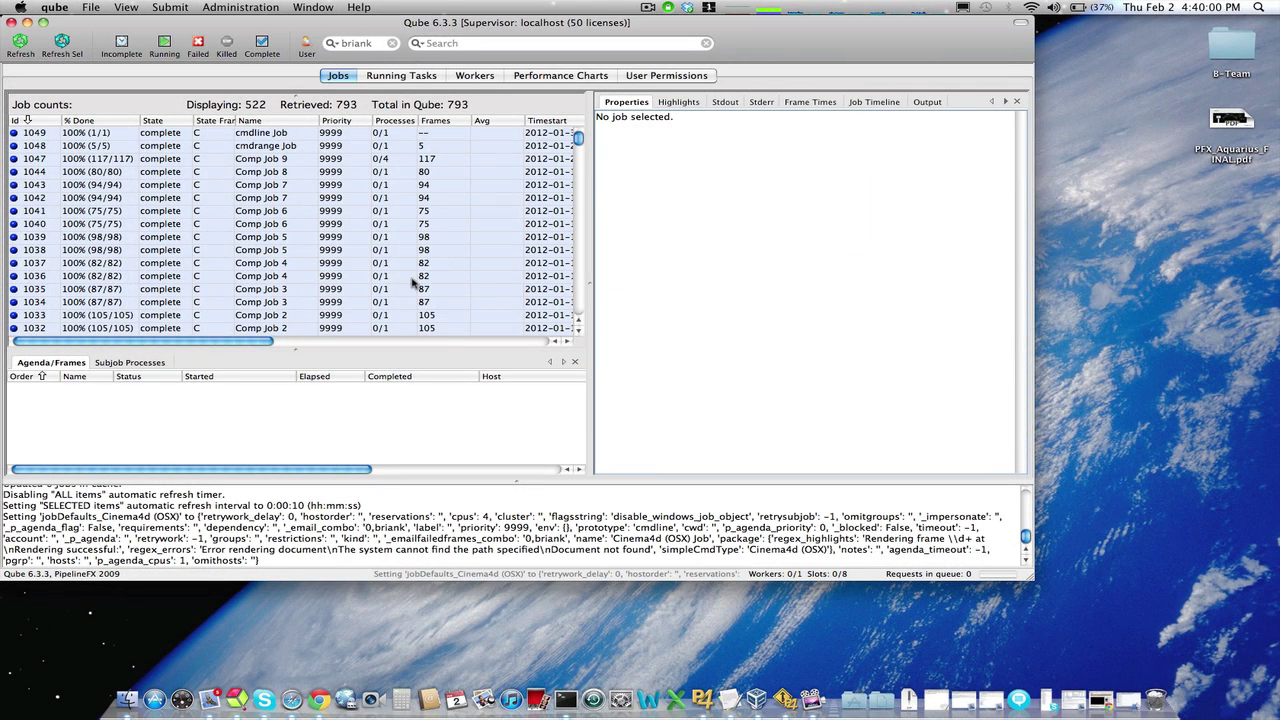
click(100, 8)
mouse_move(103, 24)
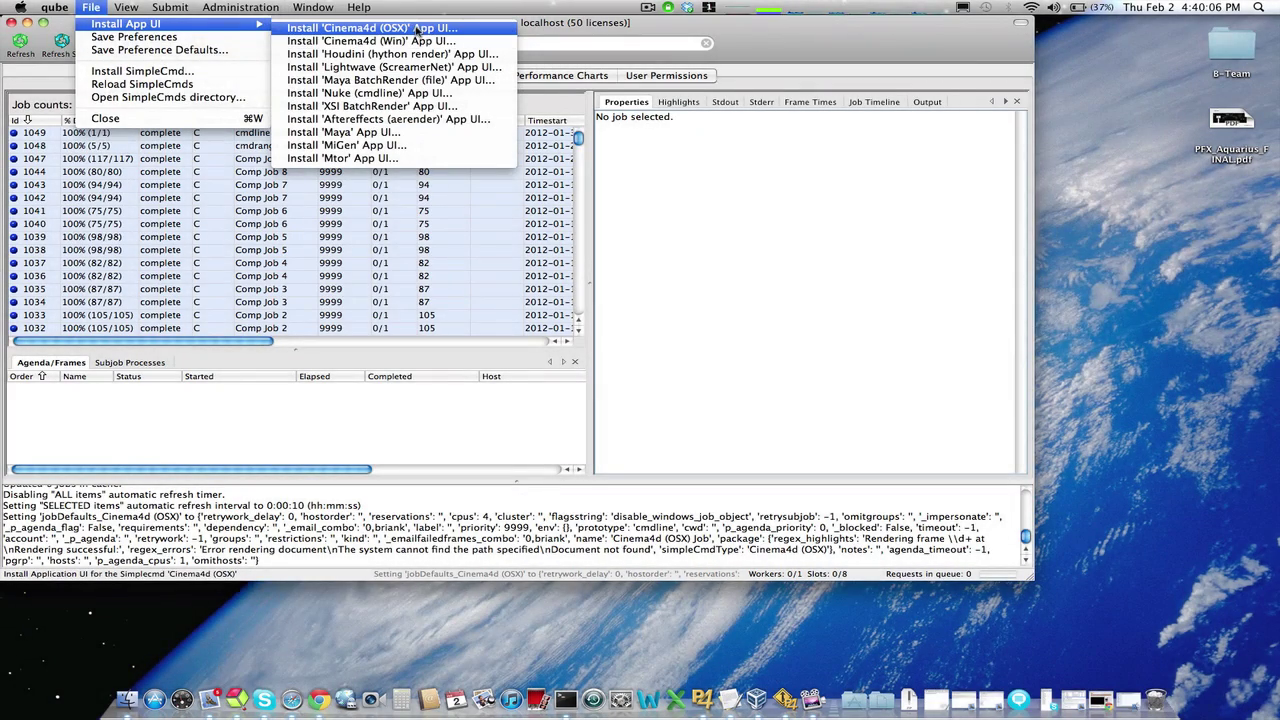
click(418, 29)
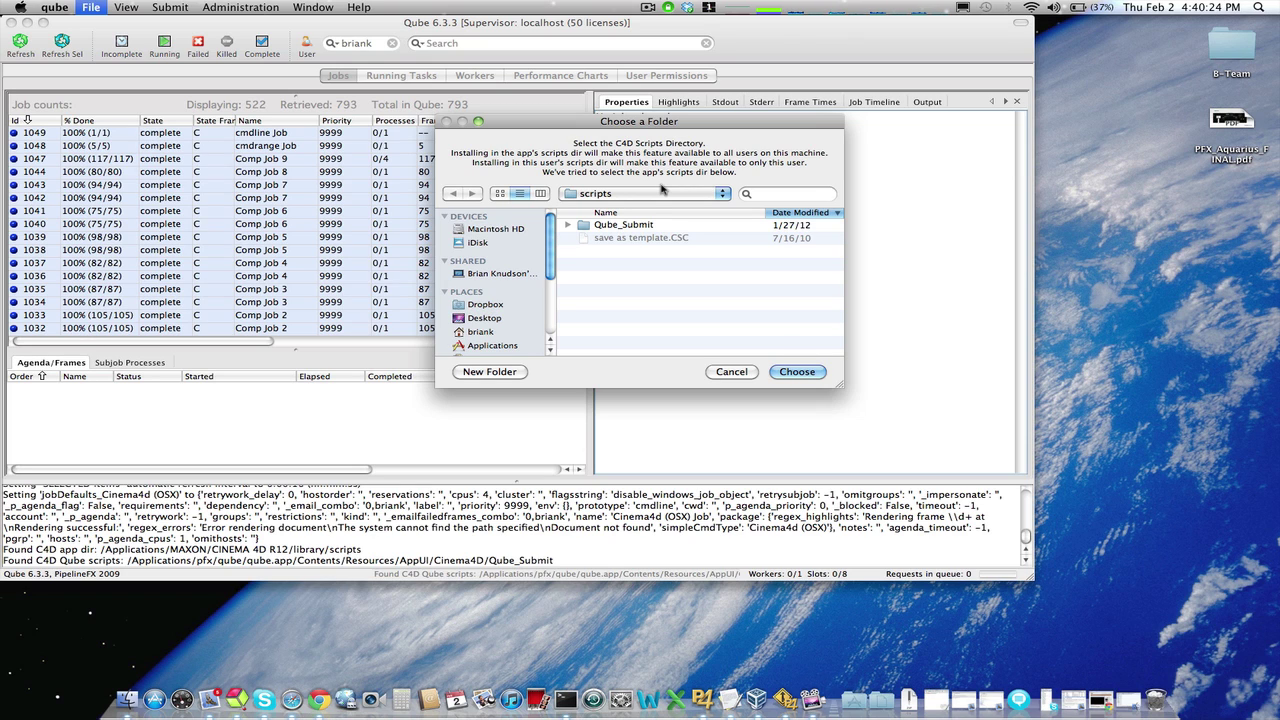
Install Qube_Submit into the Cinema 4D R12 scripts folder and launch CINEMA 4D R12.
click(797, 372)
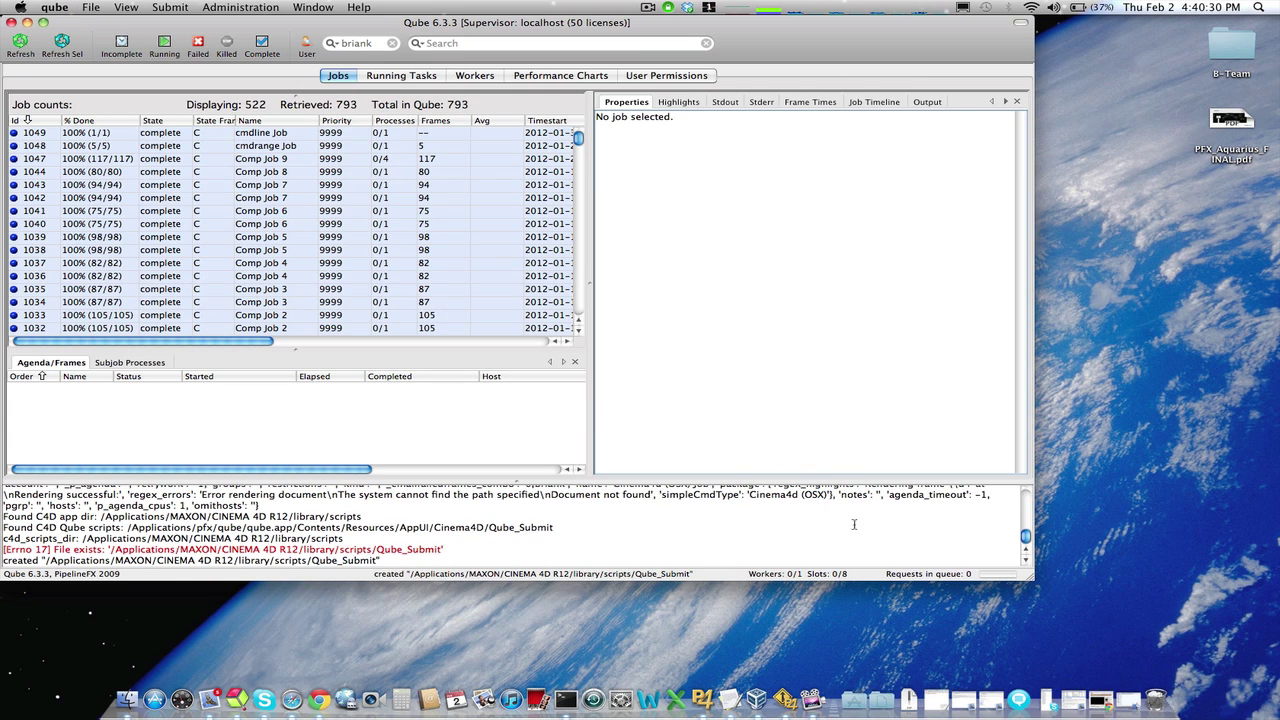
click(853, 698)
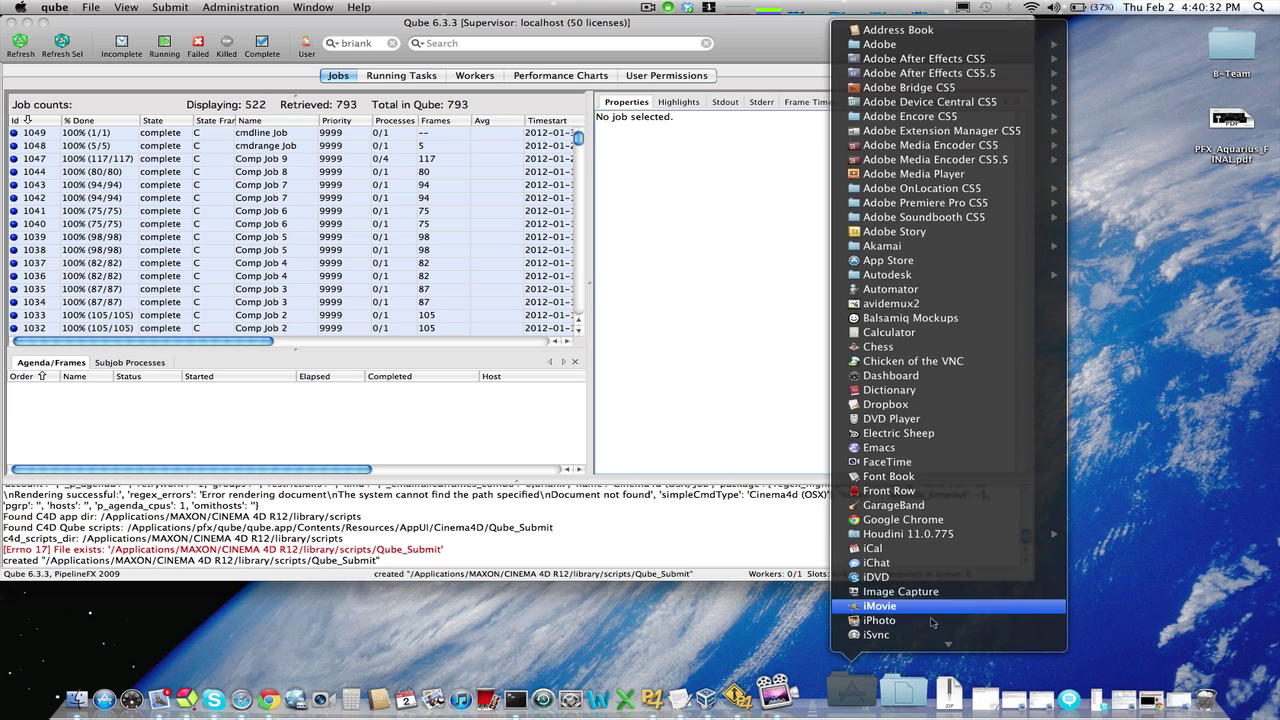
mouse_move(950, 552)
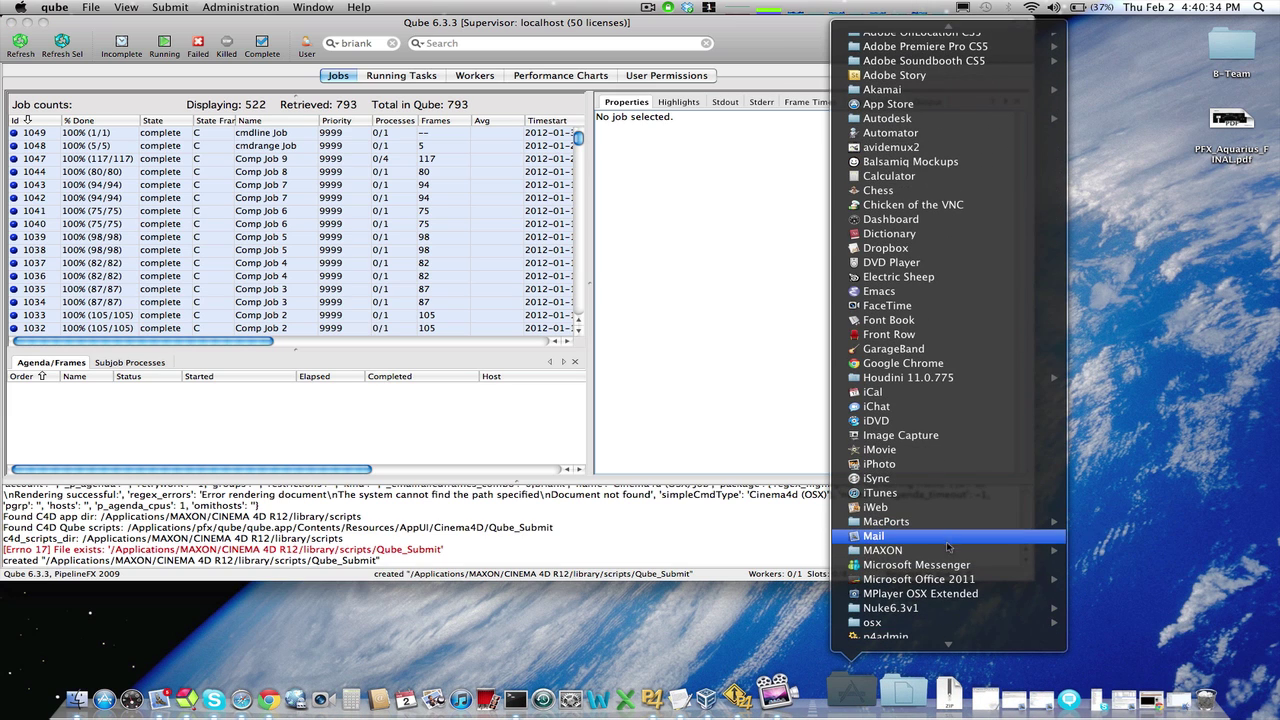
mouse_move(1139, 550)
click(990, 556)
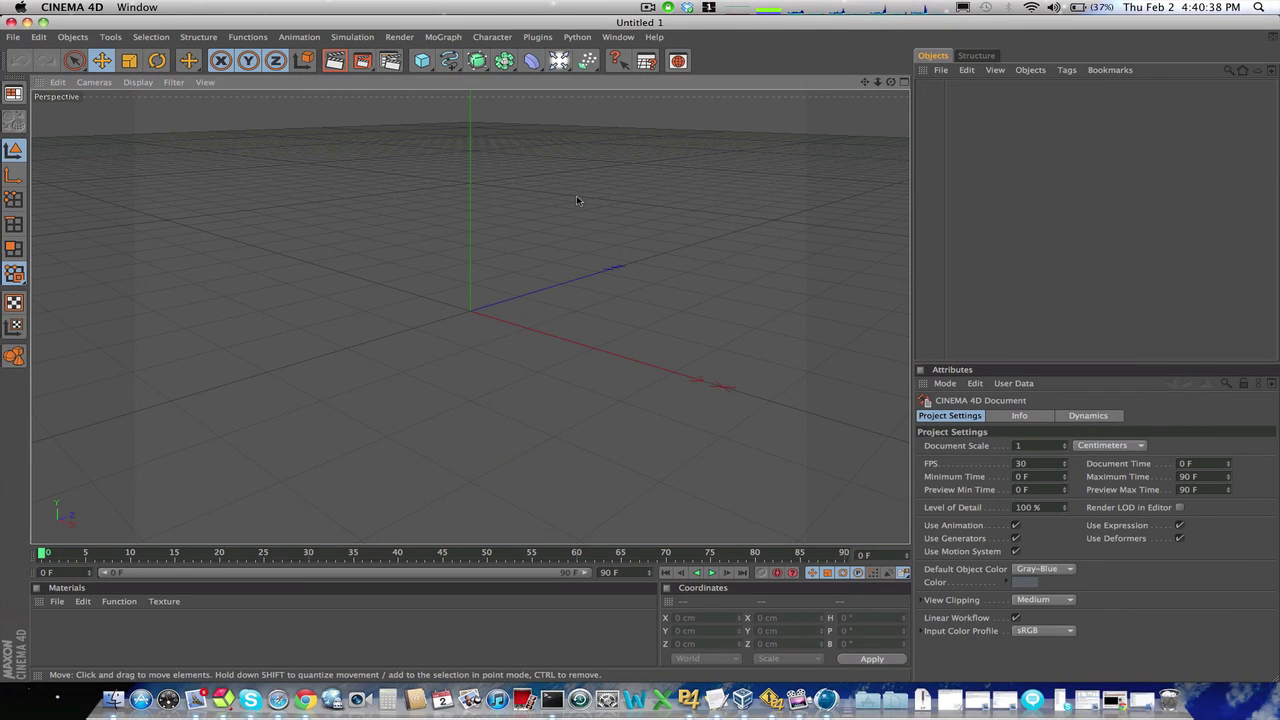
Confirm Qube_Submit appears under Python > User Scripts in Cinema 4D.
click(577, 37)
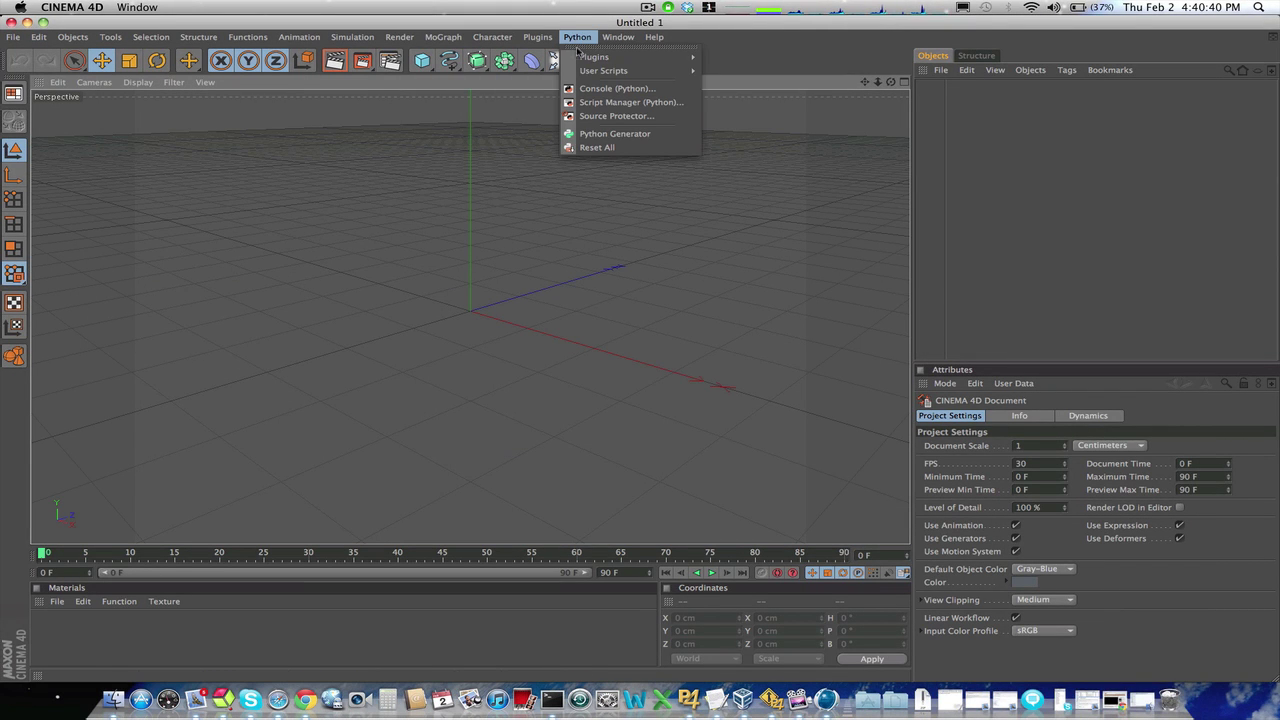
mouse_move(590, 74)
mouse_move(741, 108)
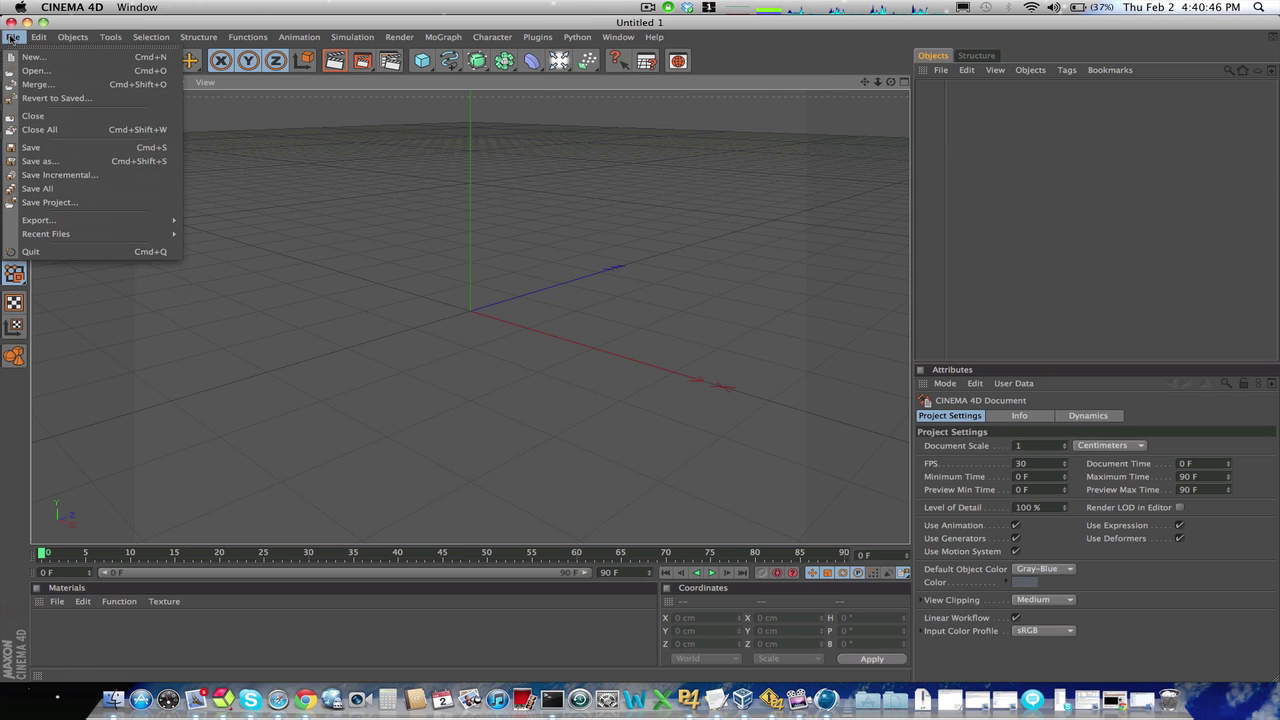
Open qube_sequence.c4d from Recent Files and set the render save path to output/qube.
mouse_move(58, 236)
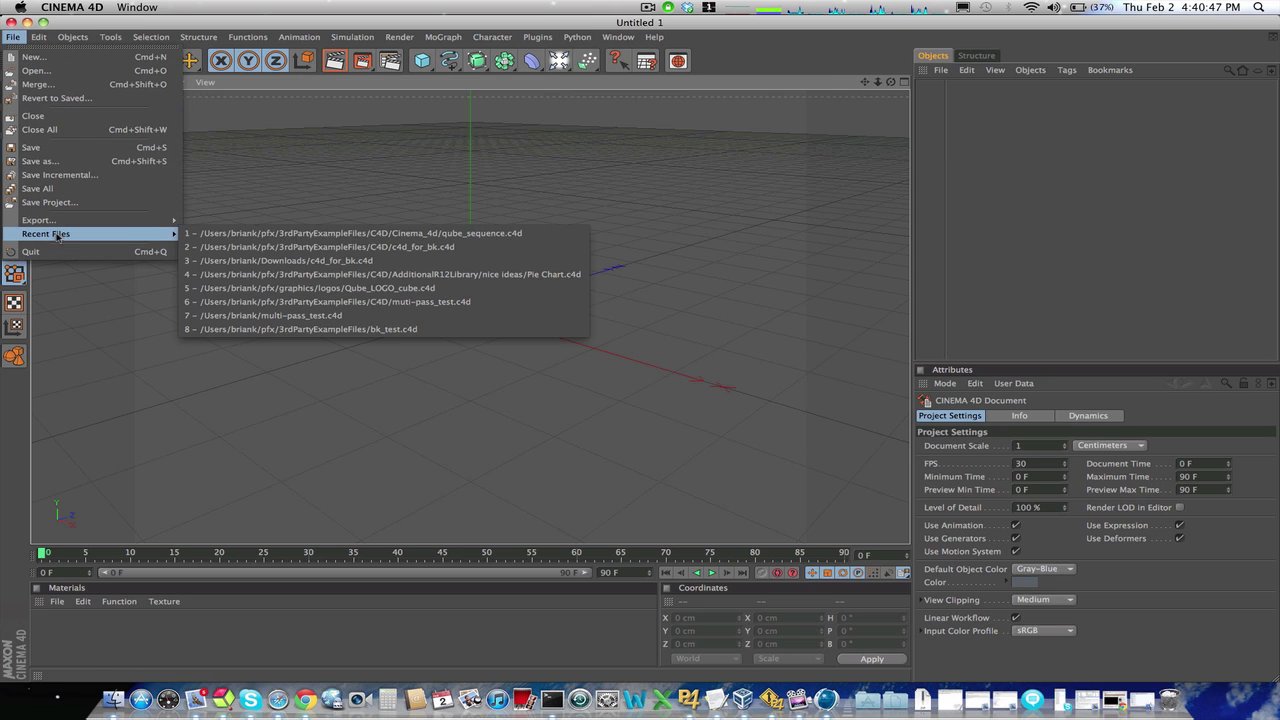
click(278, 232)
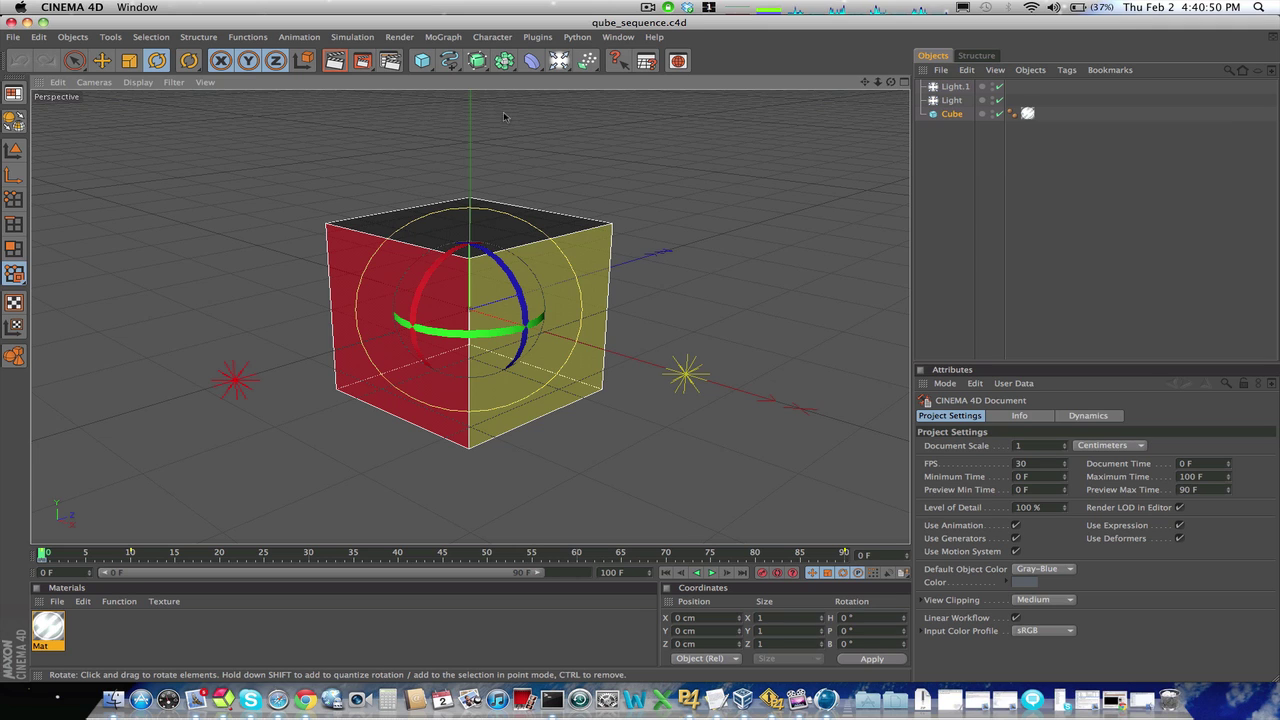
click(400, 37)
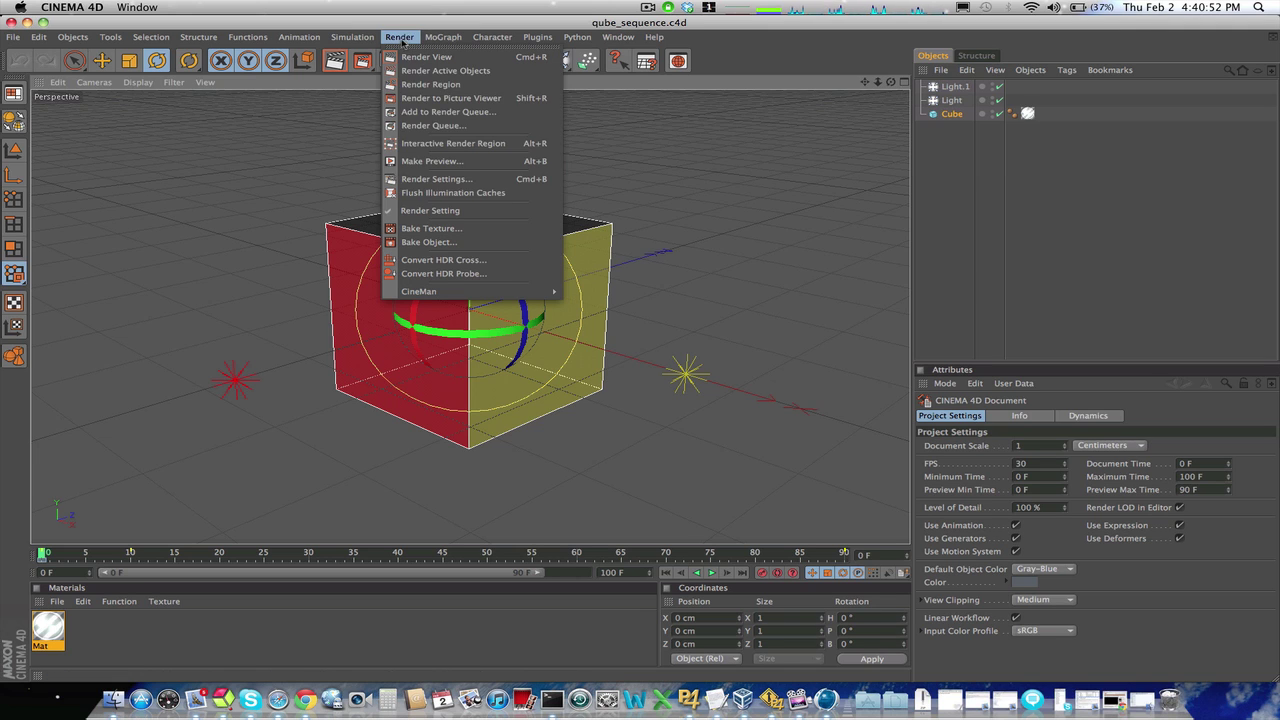
click(437, 178)
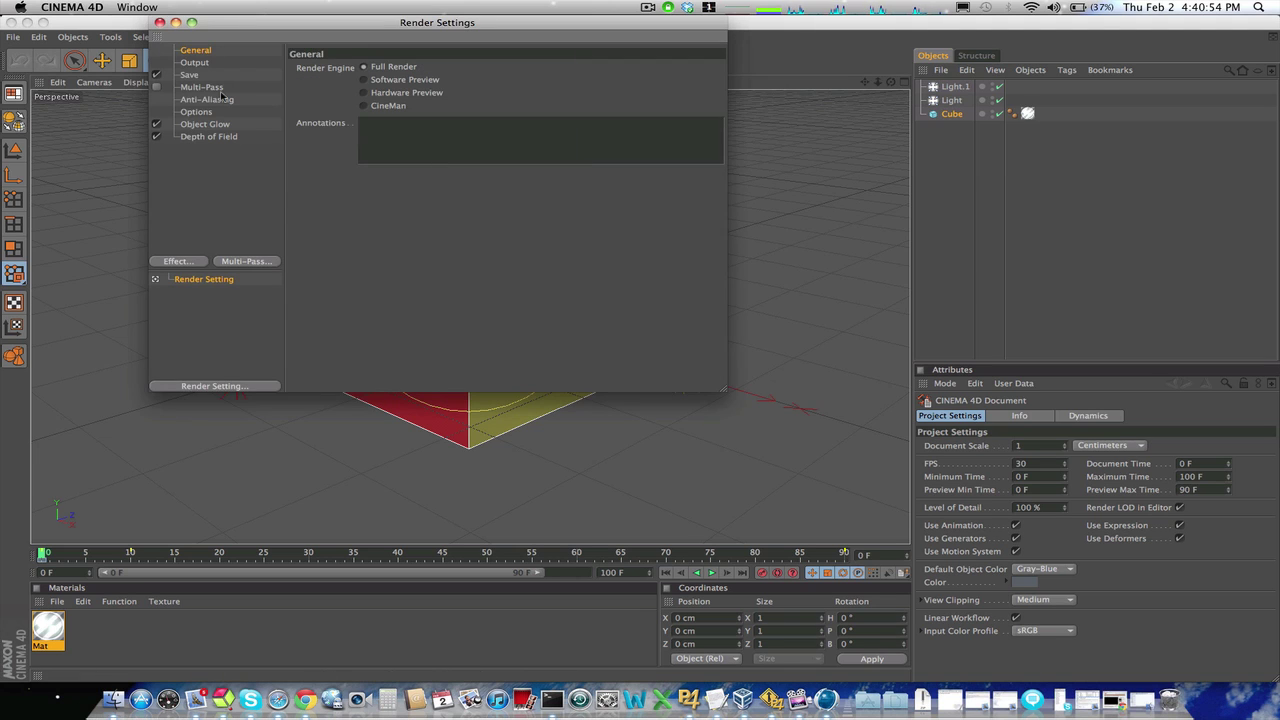
click(195, 76)
click(710, 94)
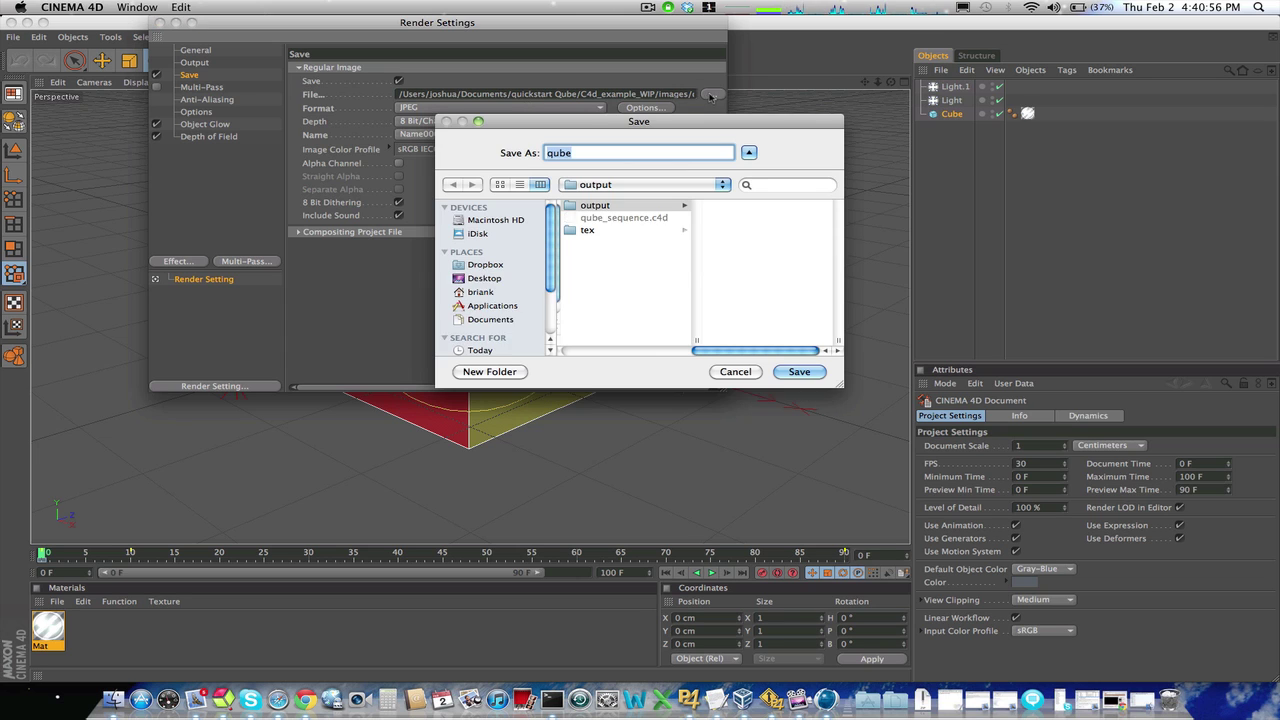
click(598, 207)
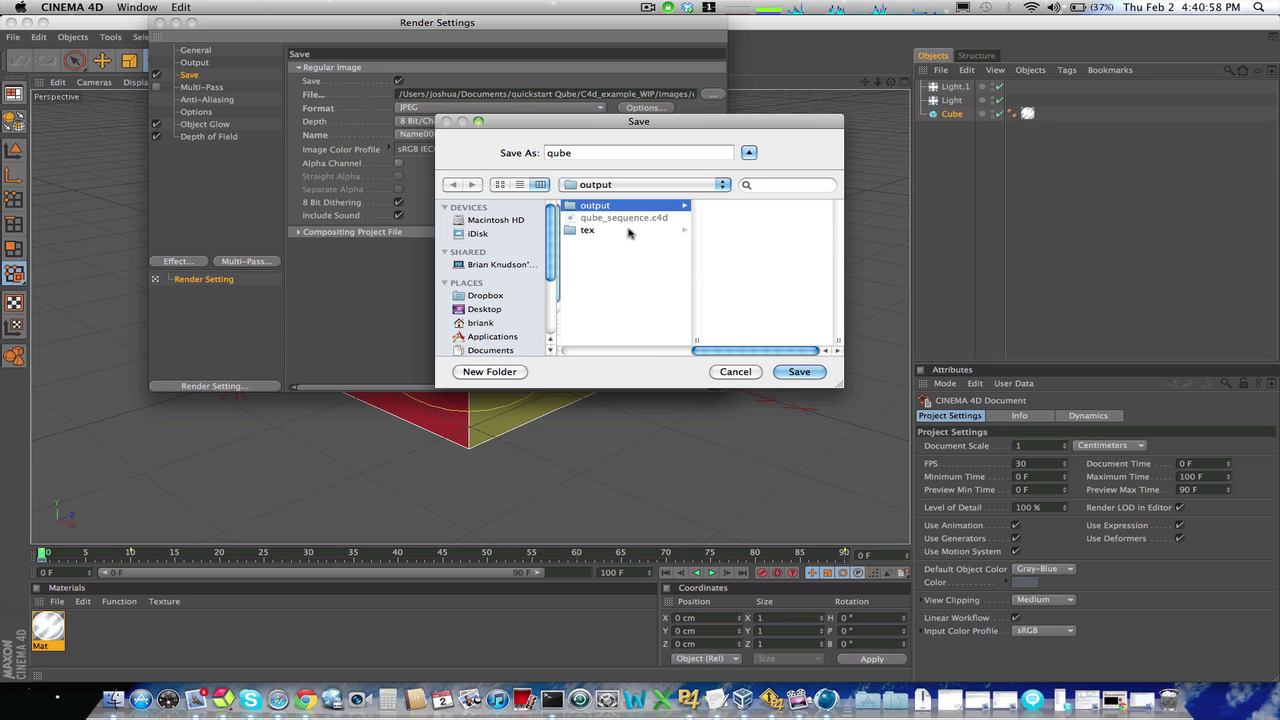
click(801, 373)
Use Name.0000.TIF frame naming and close Render Settings.
click(540, 136)
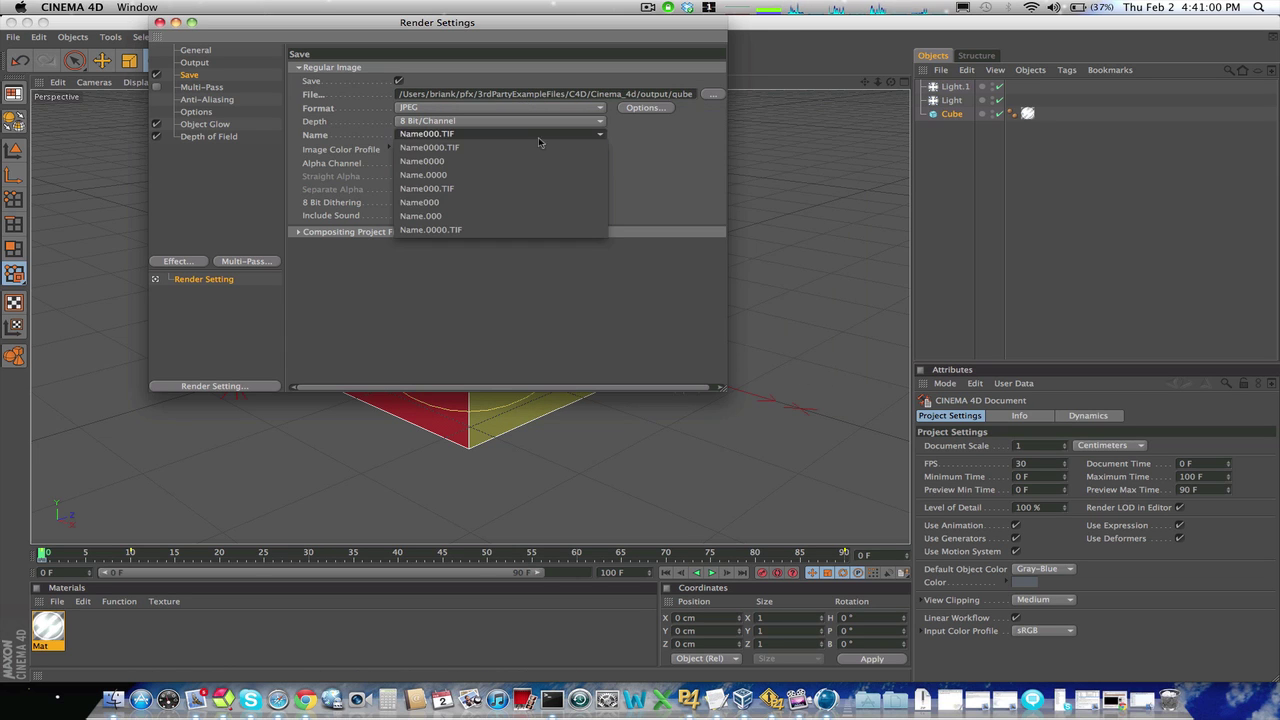
click(520, 230)
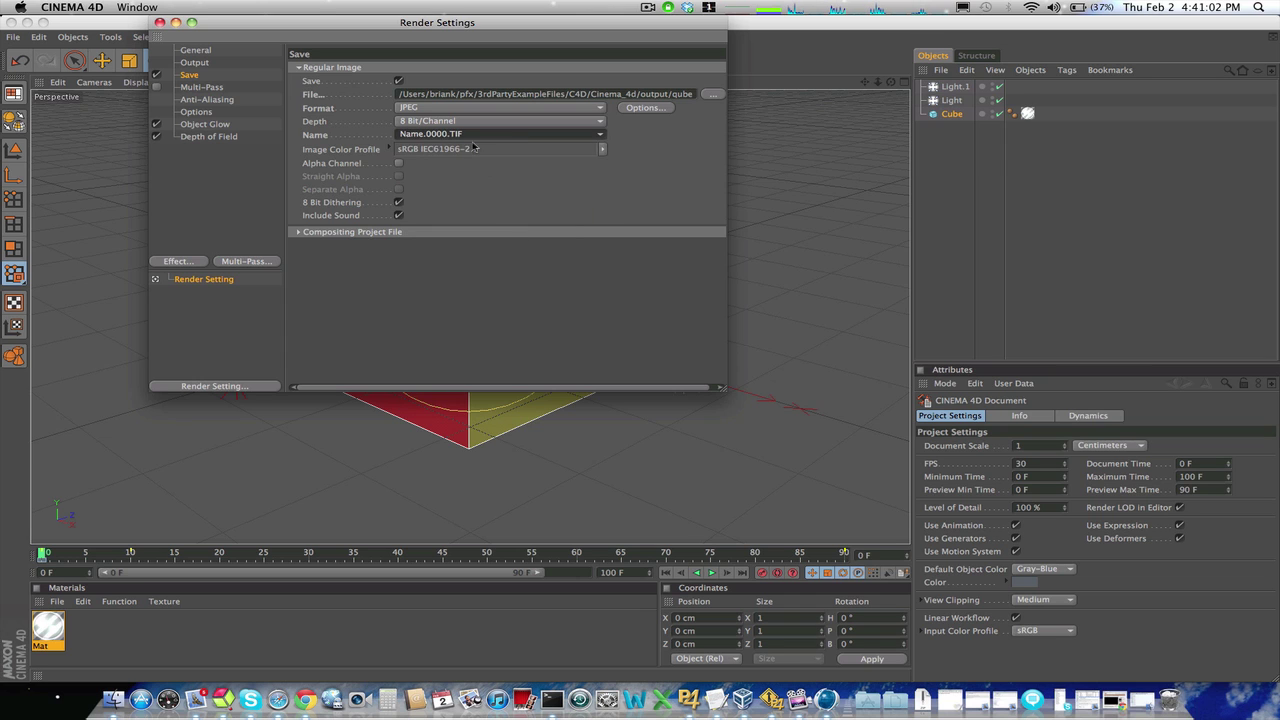
click(159, 22)
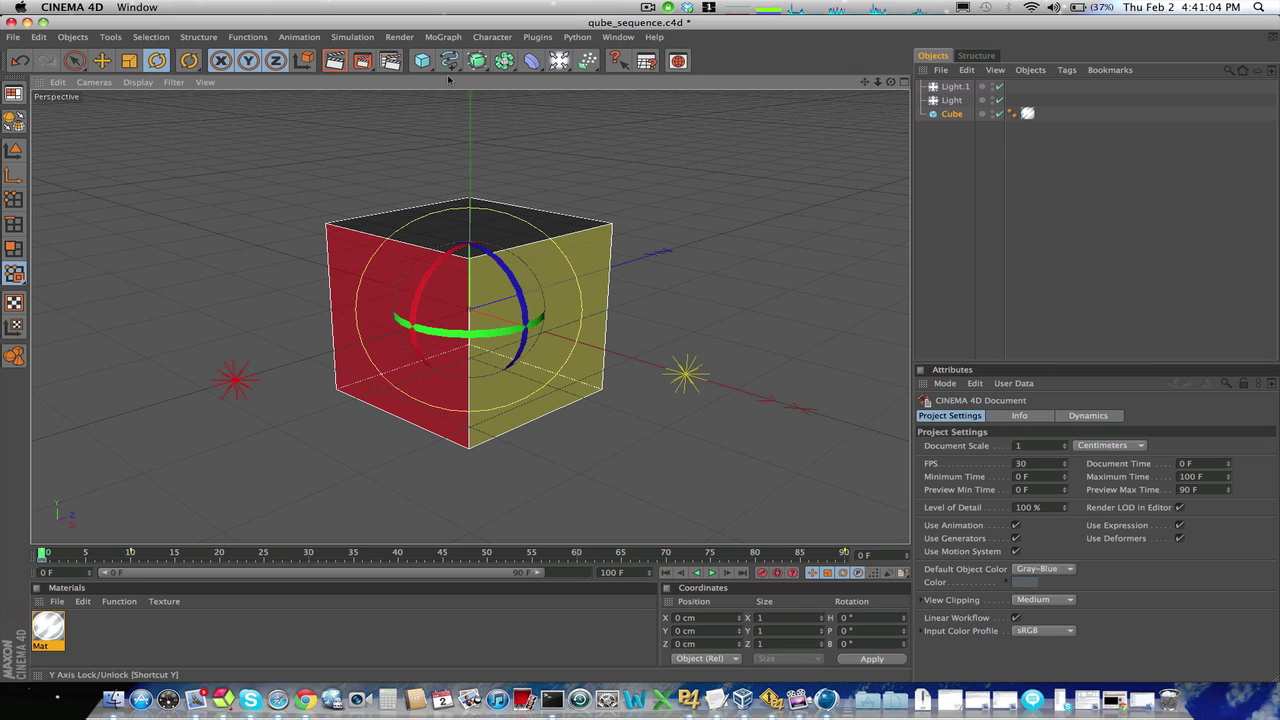
Open the Qube! Submit (OSX workers) form, enable Expert Mode, and set threads to 1.
click(580, 37)
mouse_move(650, 72)
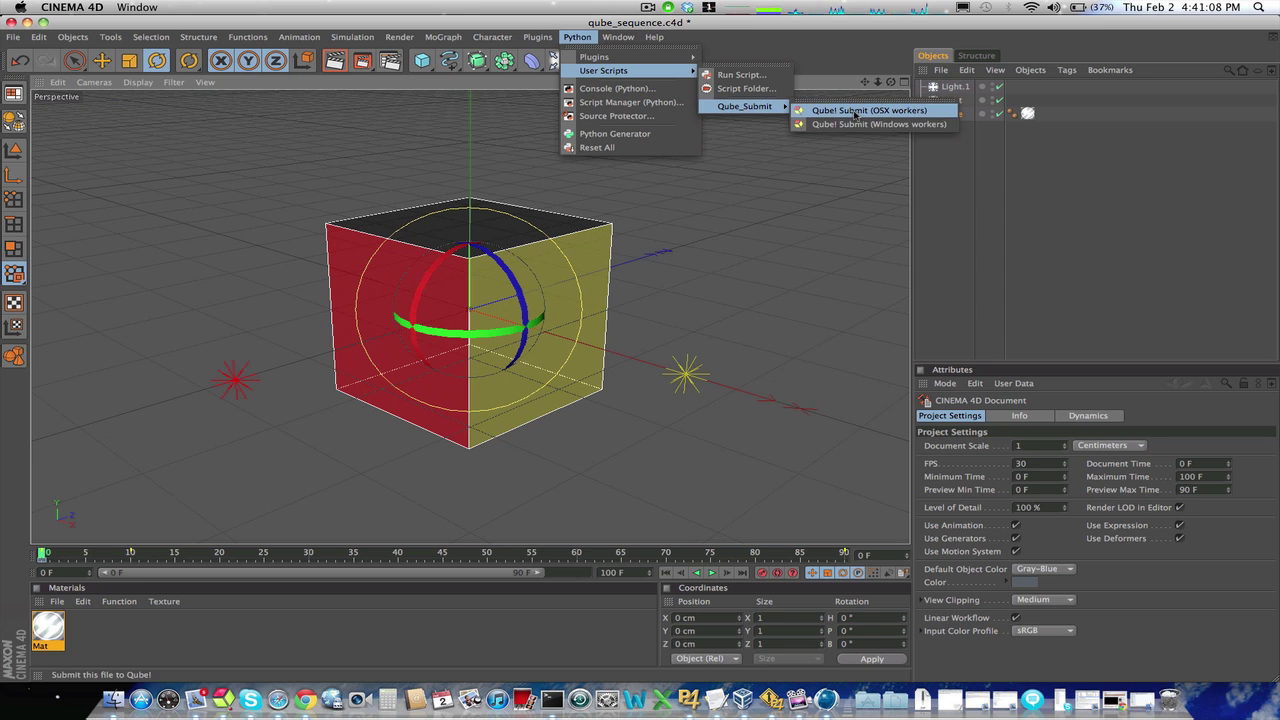
click(854, 115)
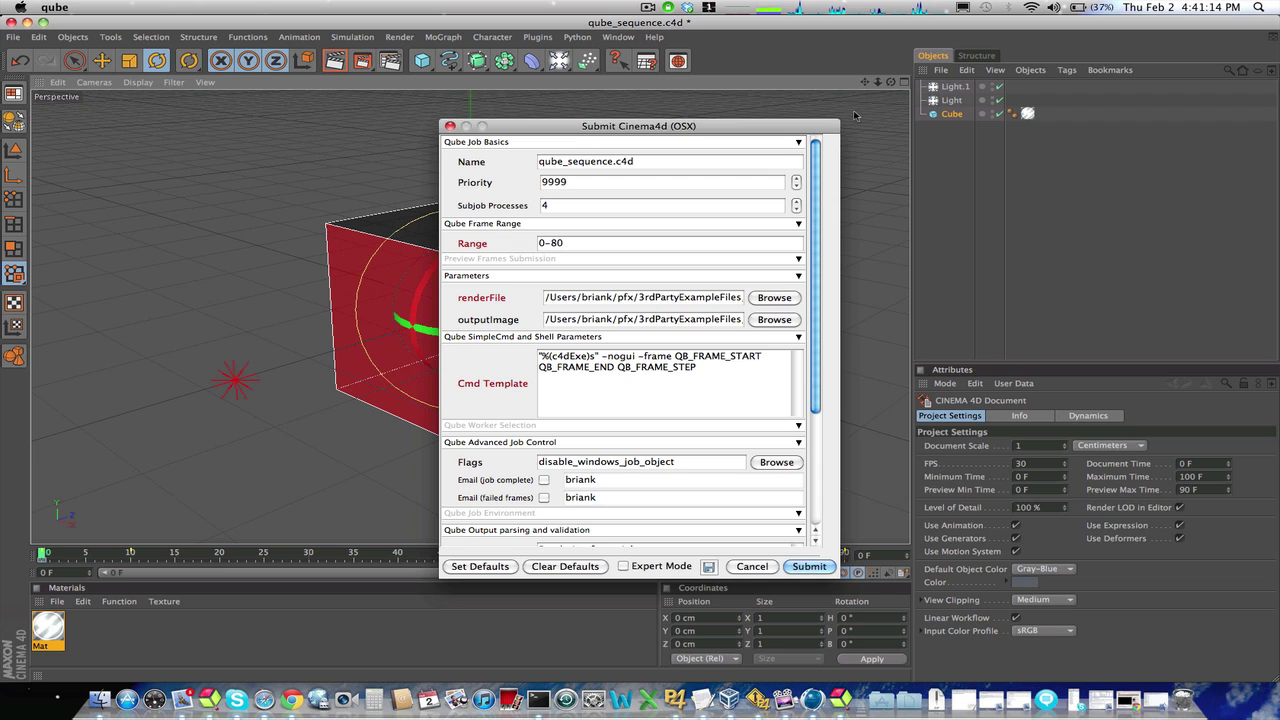
click(624, 567)
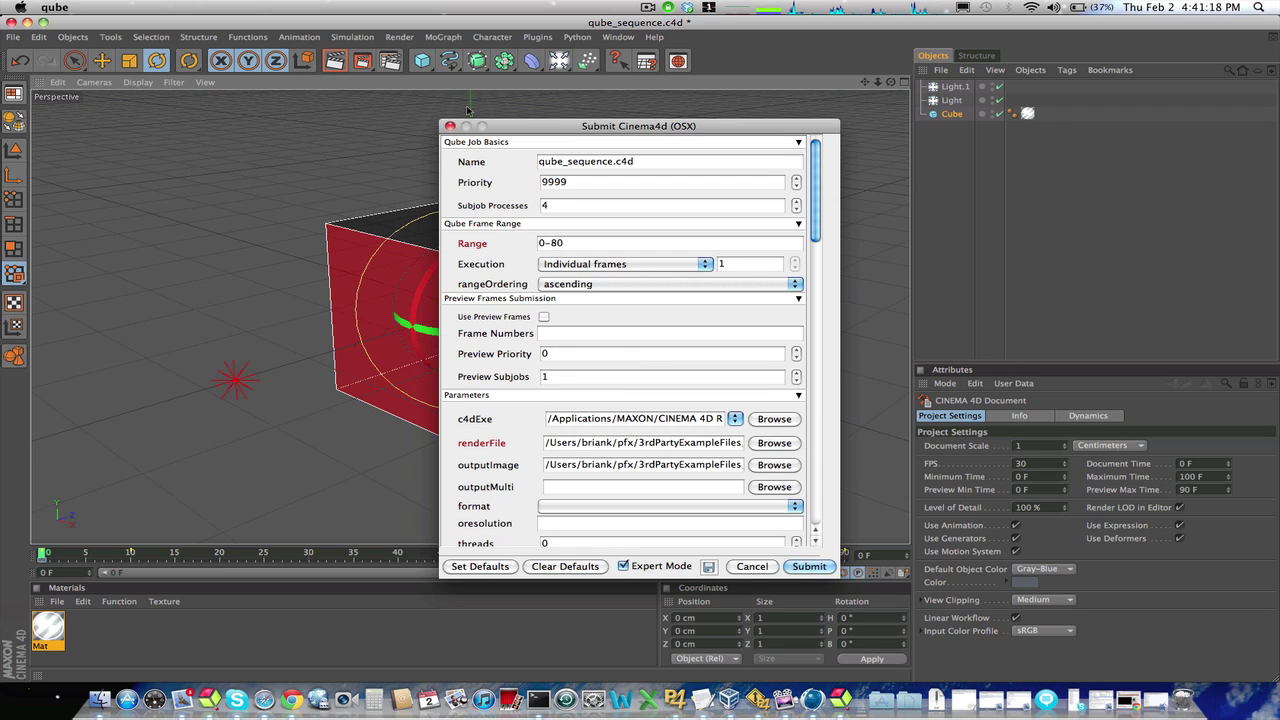
scroll(551, 387, down, 3)
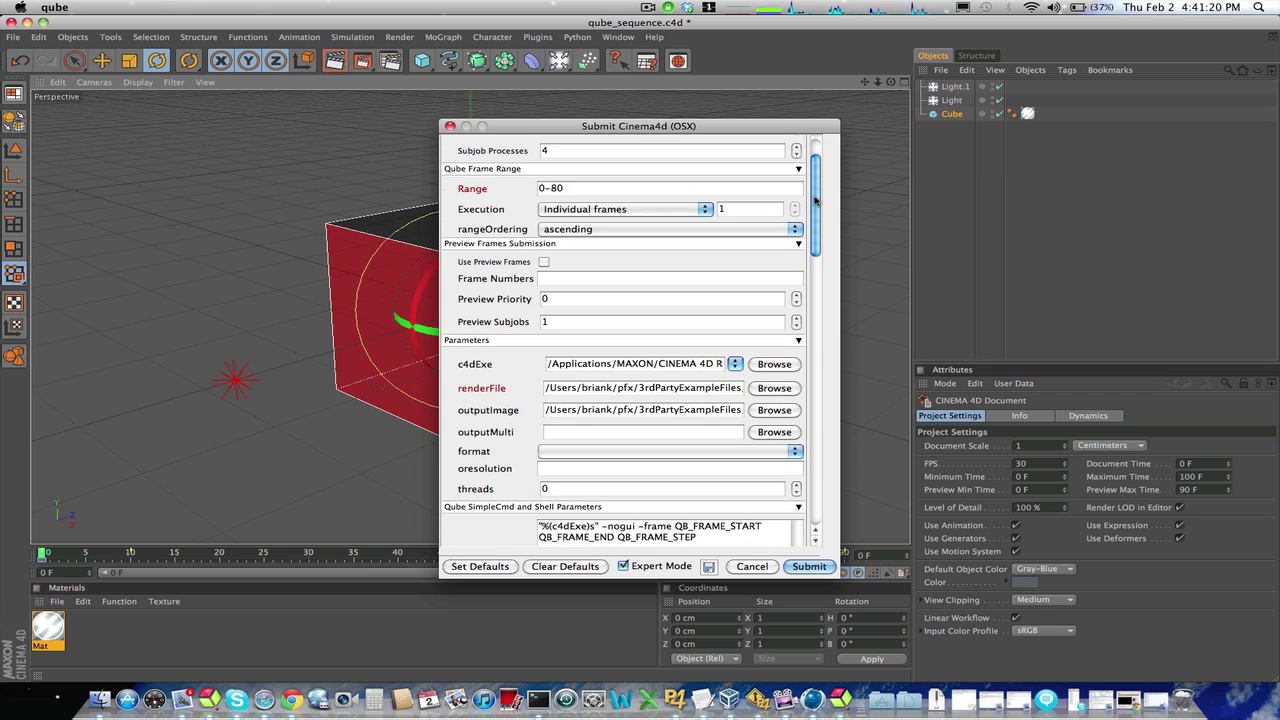
double_click(570, 488)
text(1)
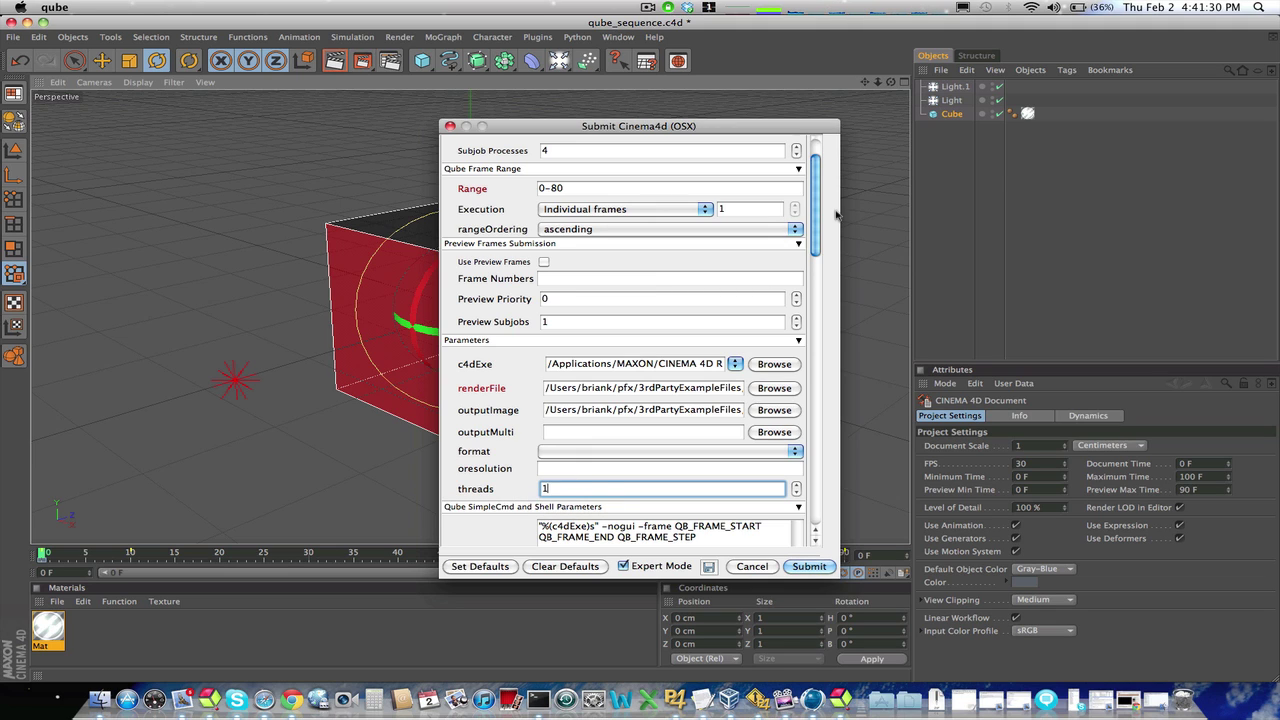
Submit the scene, acknowledge the result, then refresh Qube and select job 1053.
click(816, 568)
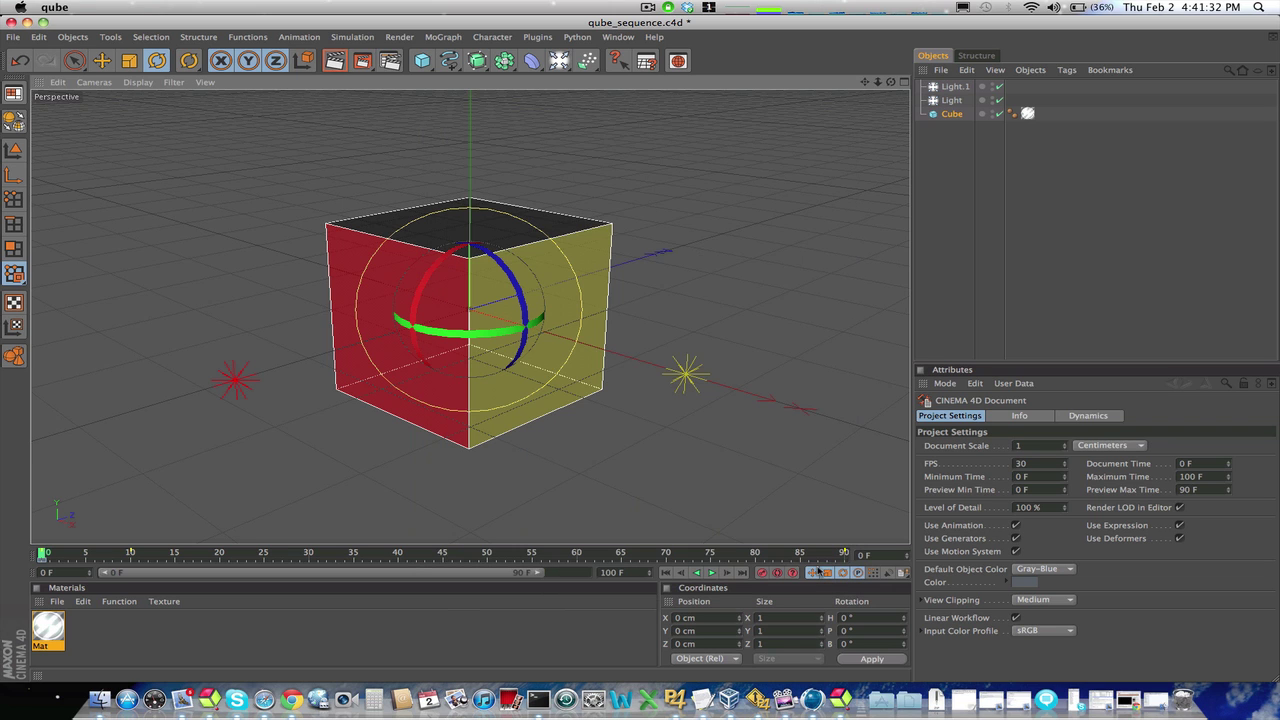
click(771, 209)
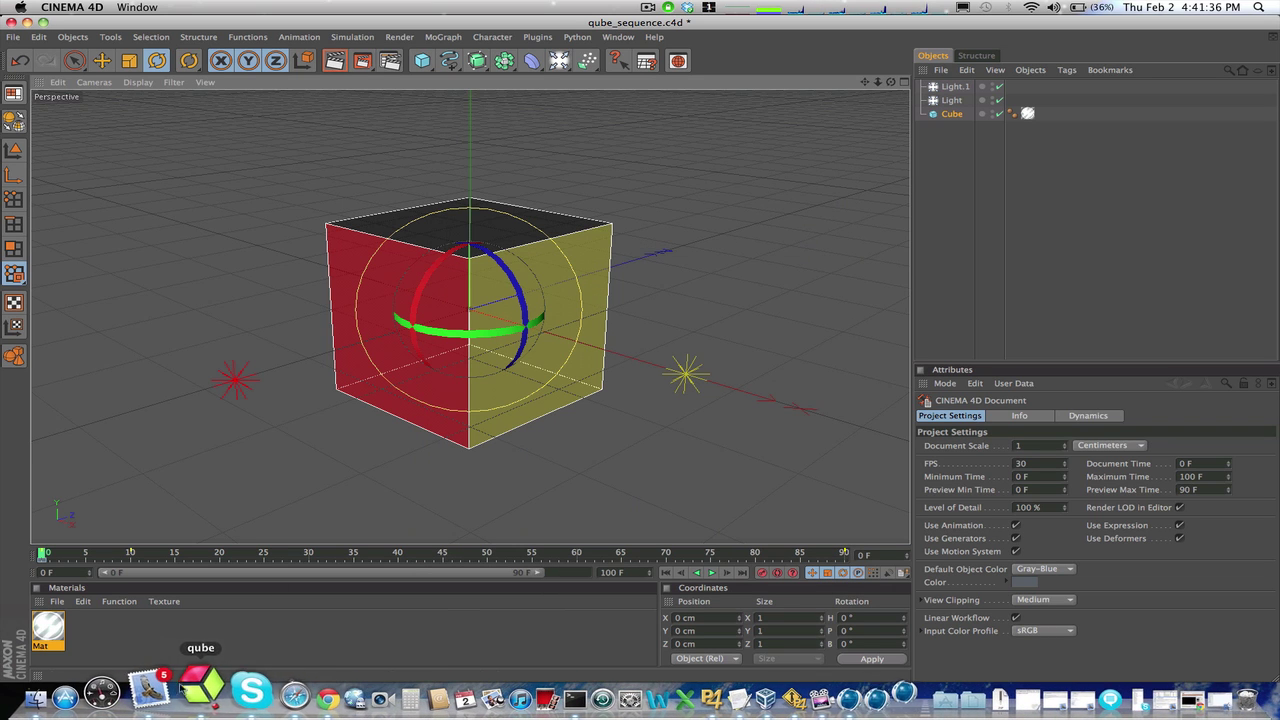
click(206, 688)
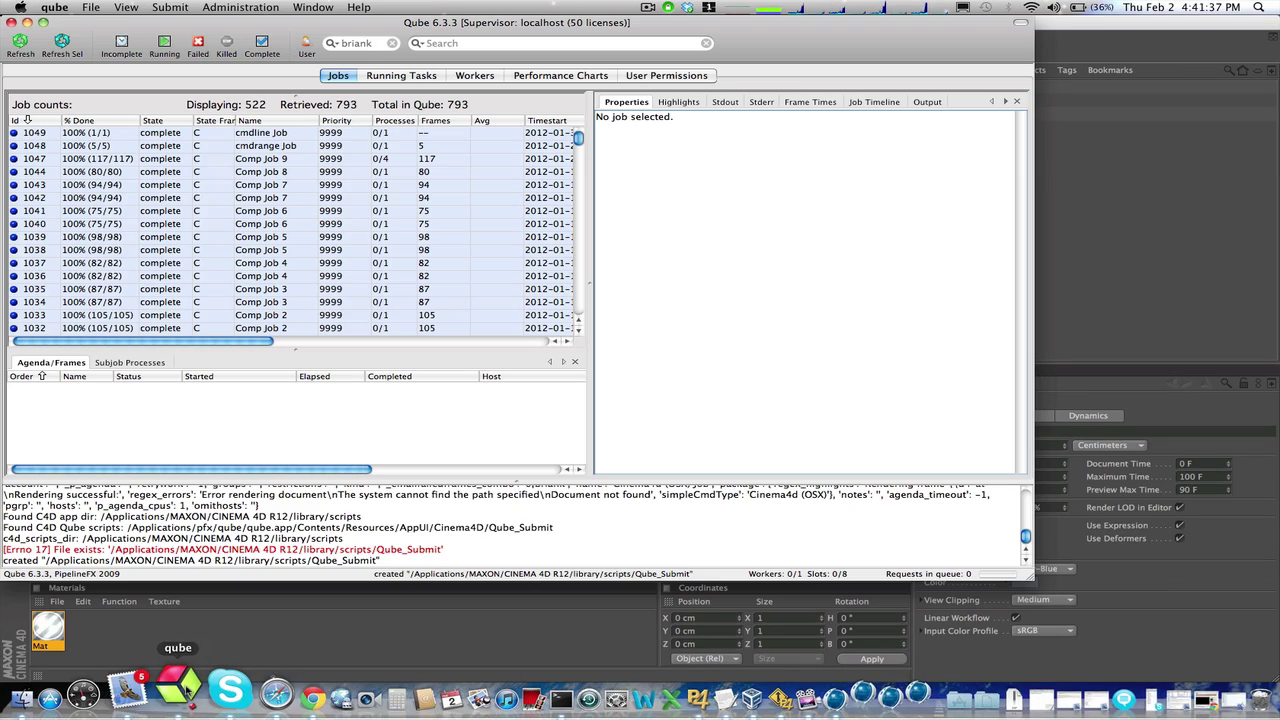
click(20, 41)
click(100, 133)
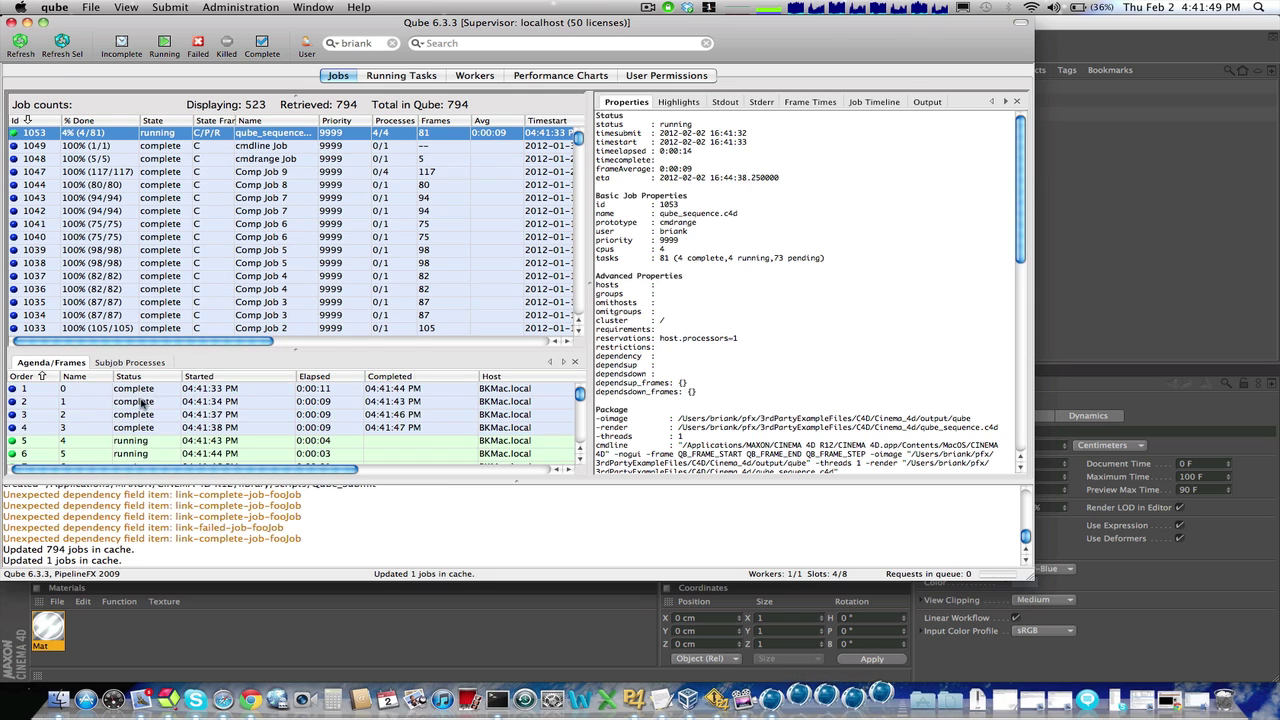
Review job 1053's Stdout, Stderr and Job Timeline, ending on the Frame Times chart.
click(726, 101)
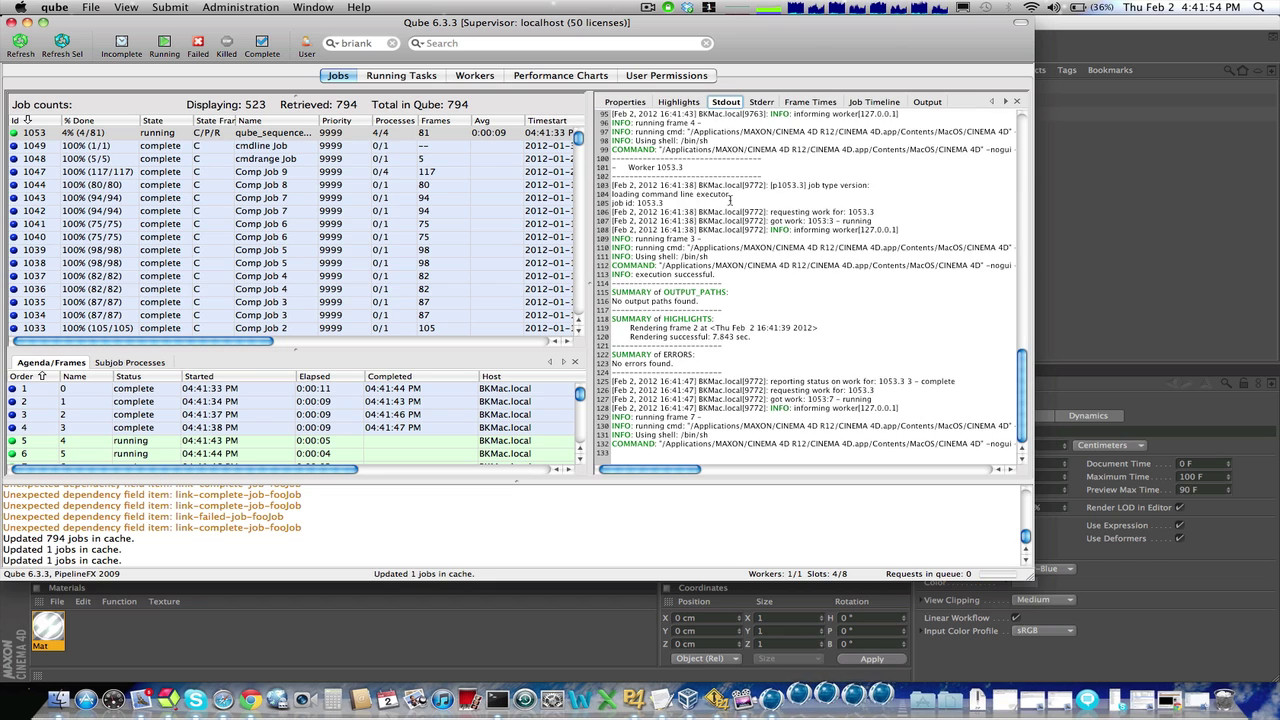
click(762, 102)
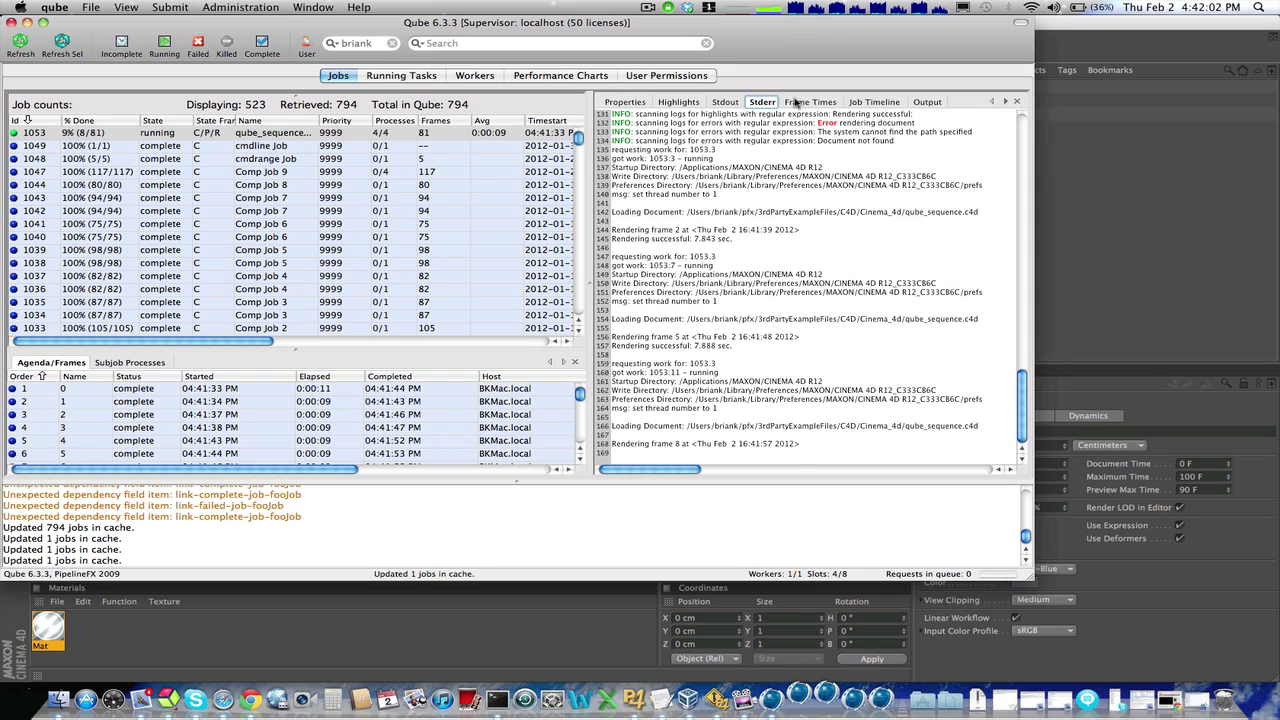
click(798, 103)
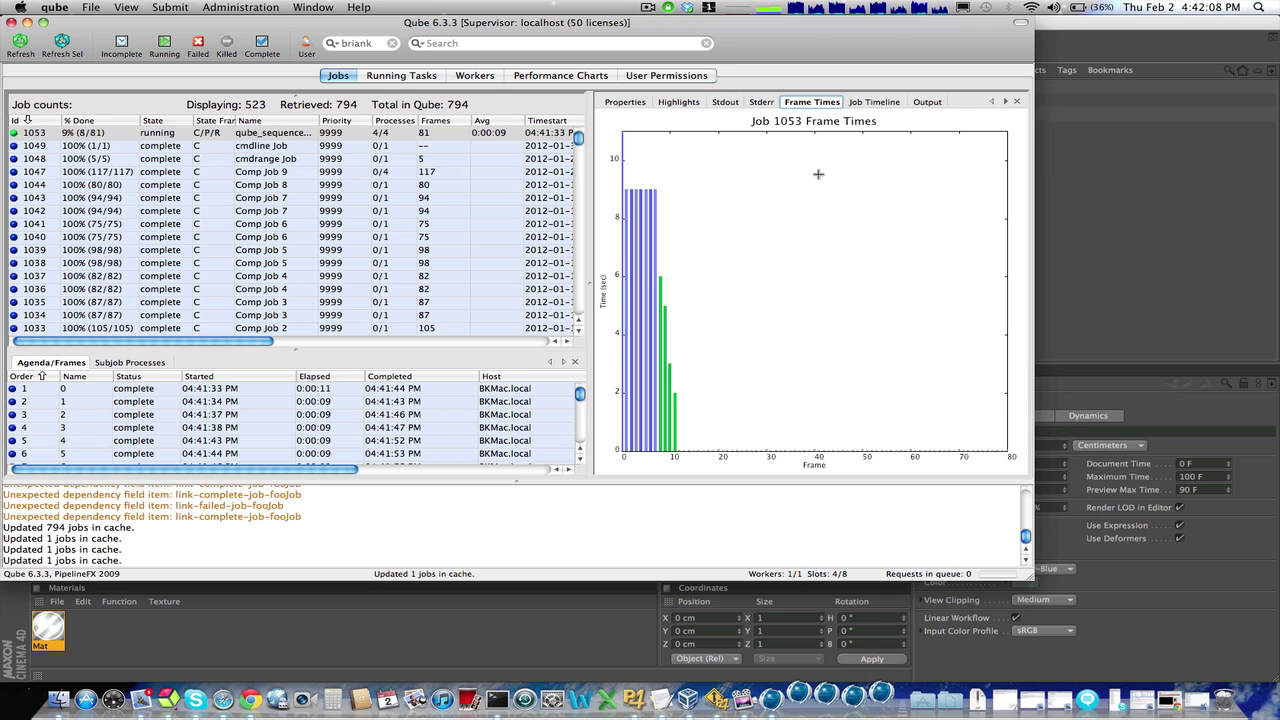
click(862, 102)
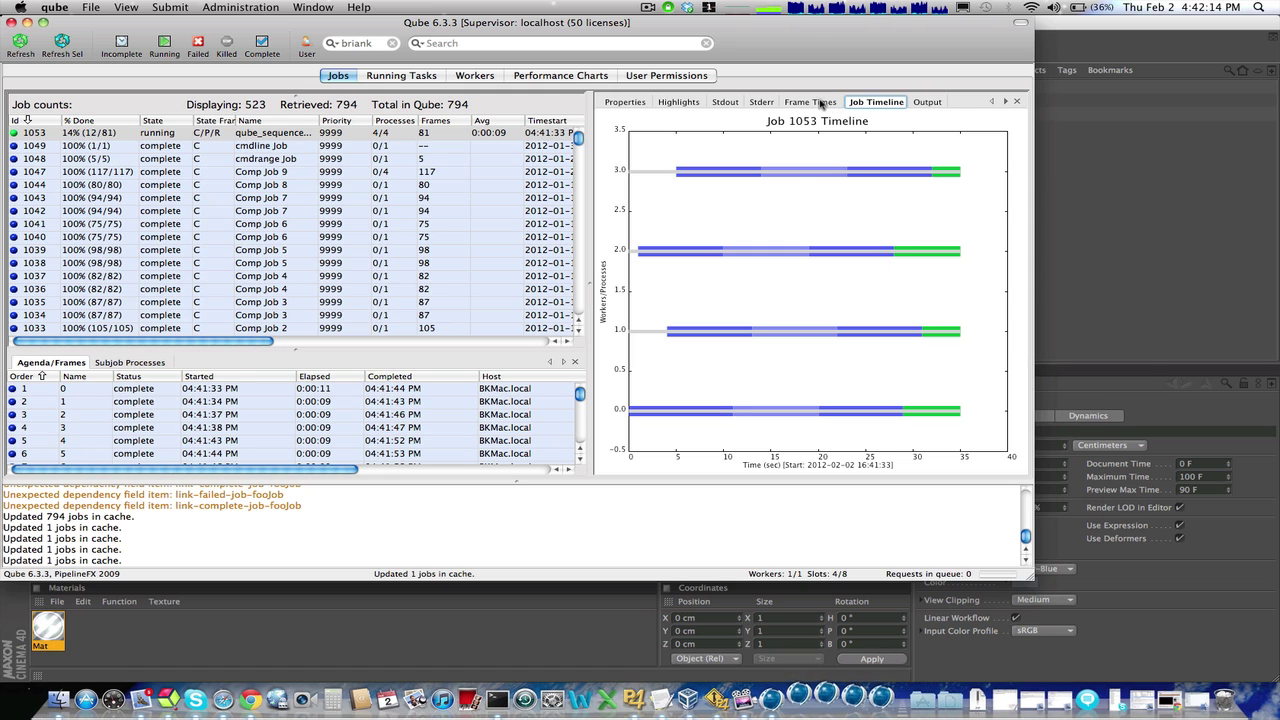
click(804, 103)
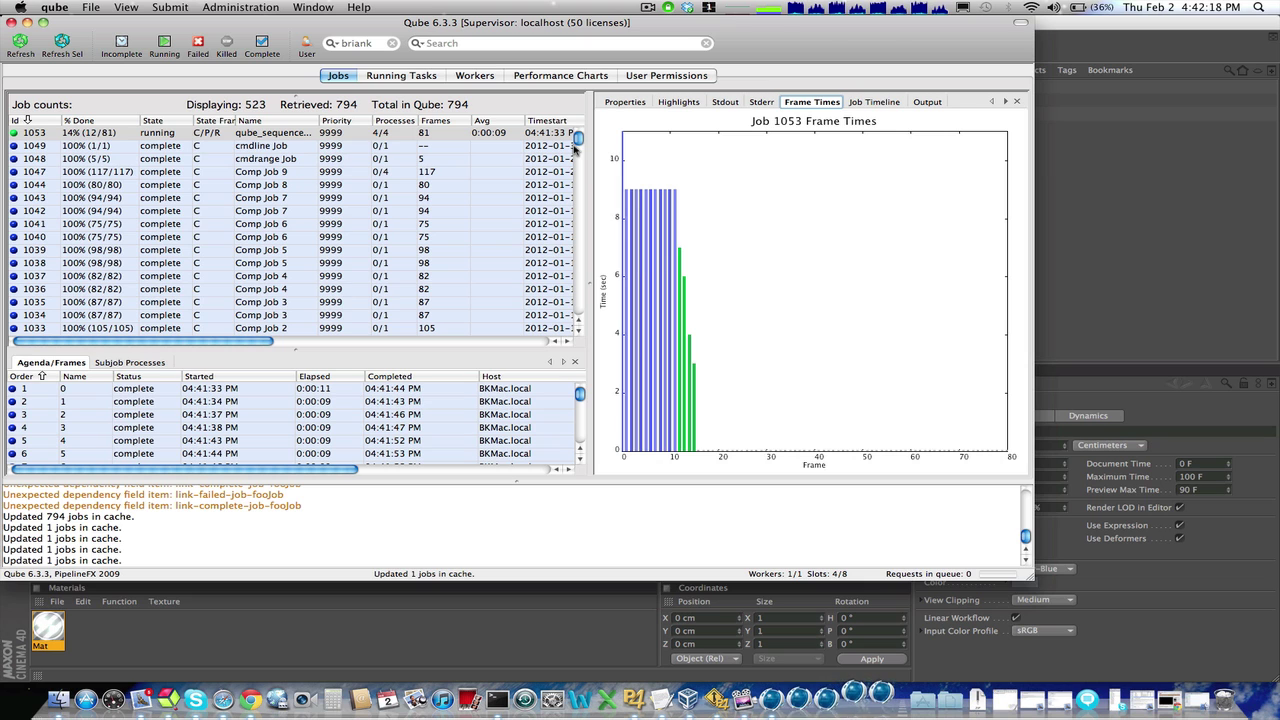
right_click(337, 134)
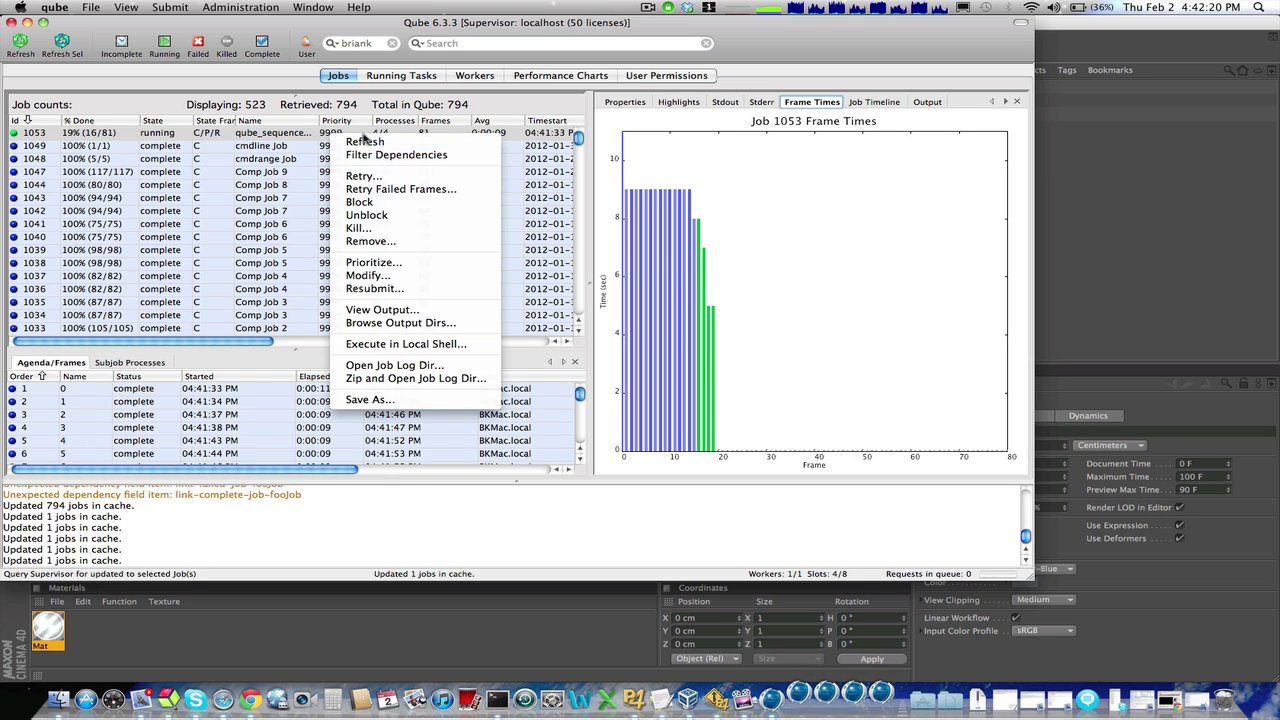
click(398, 281)
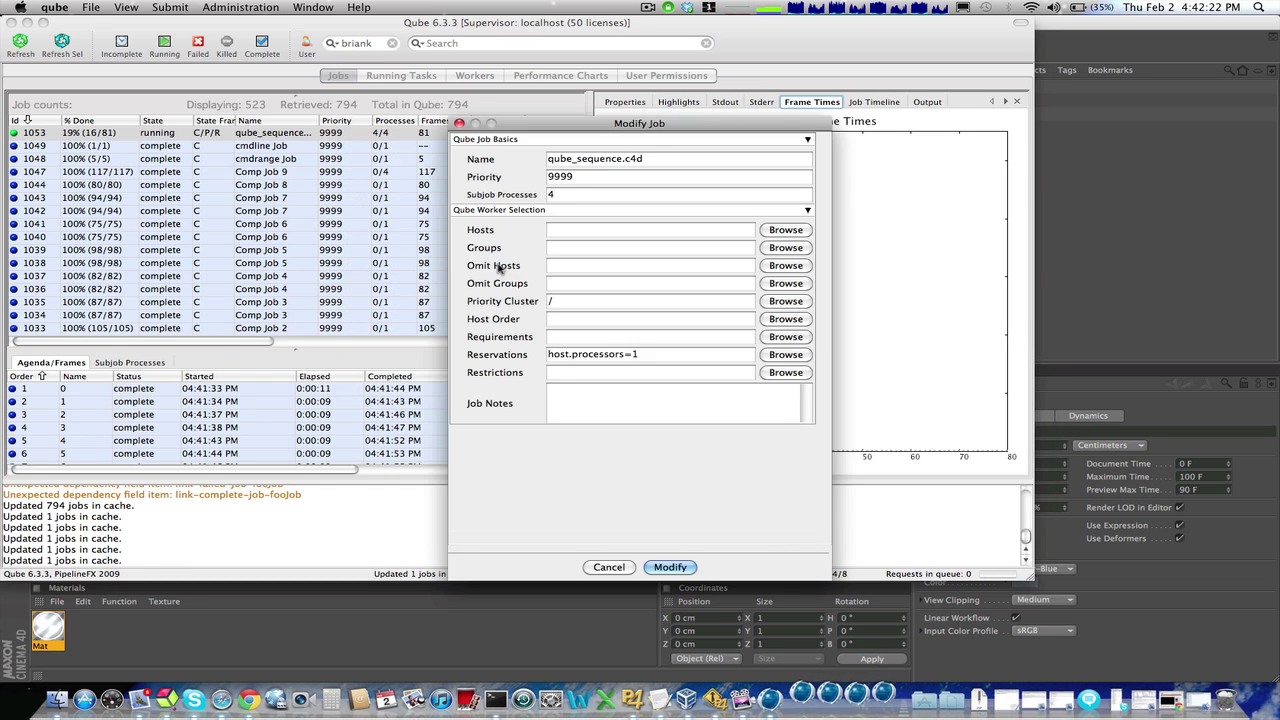
click(577, 195)
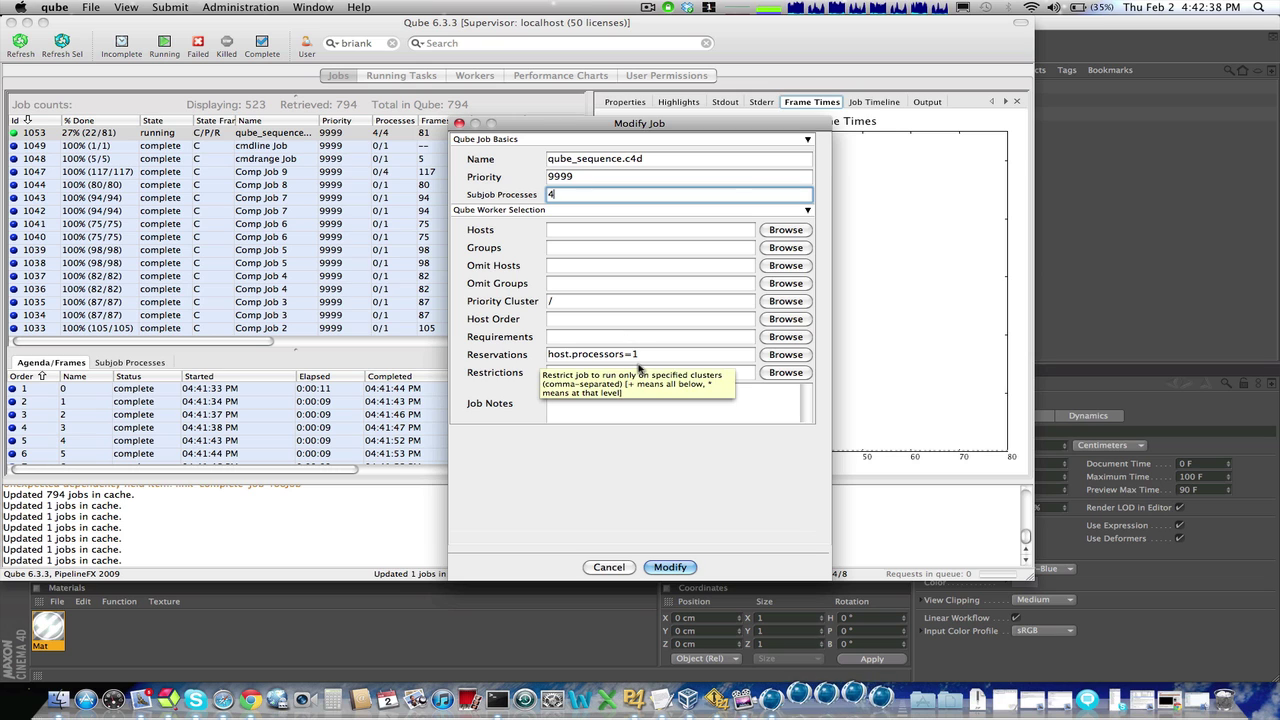
key(Return)
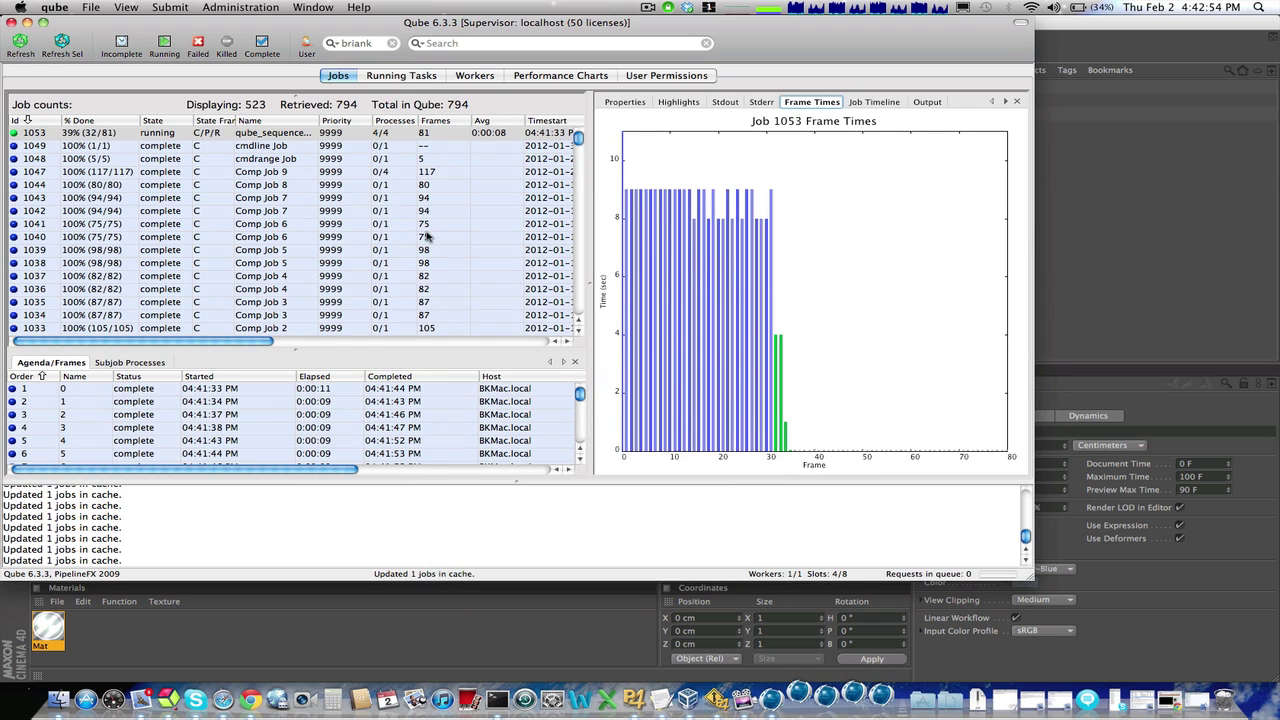
click(402, 75)
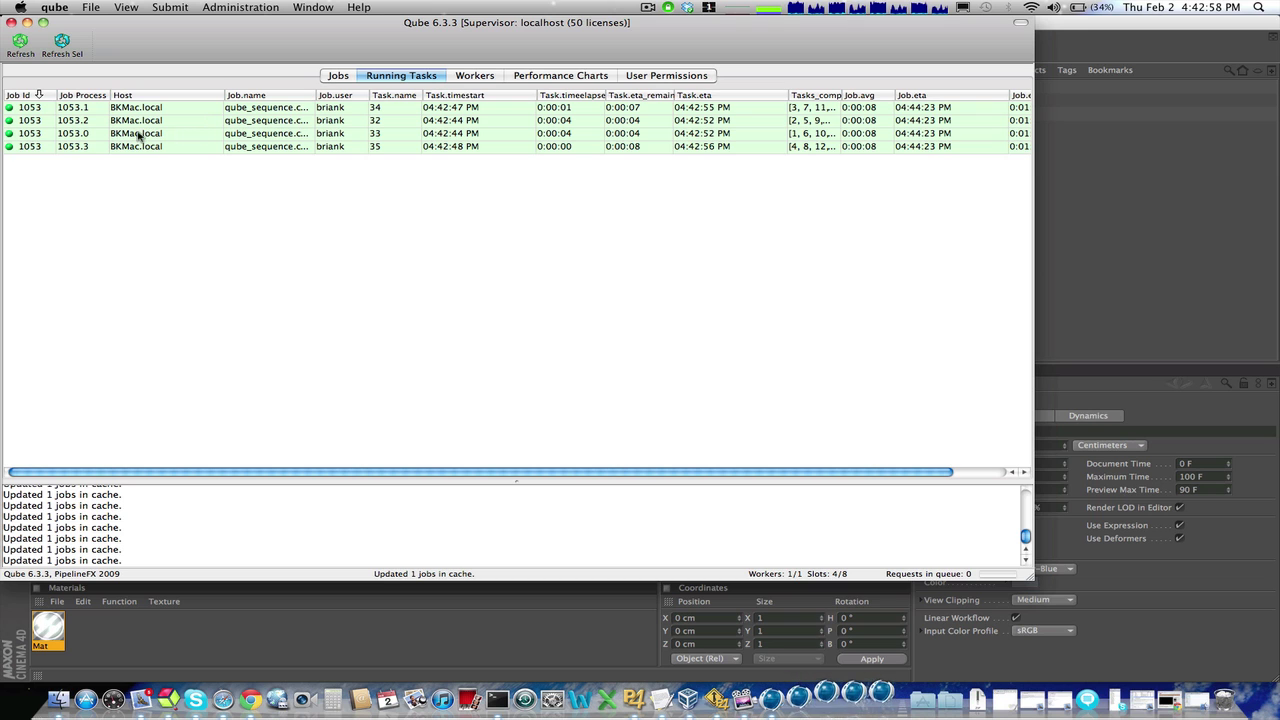
click(467, 76)
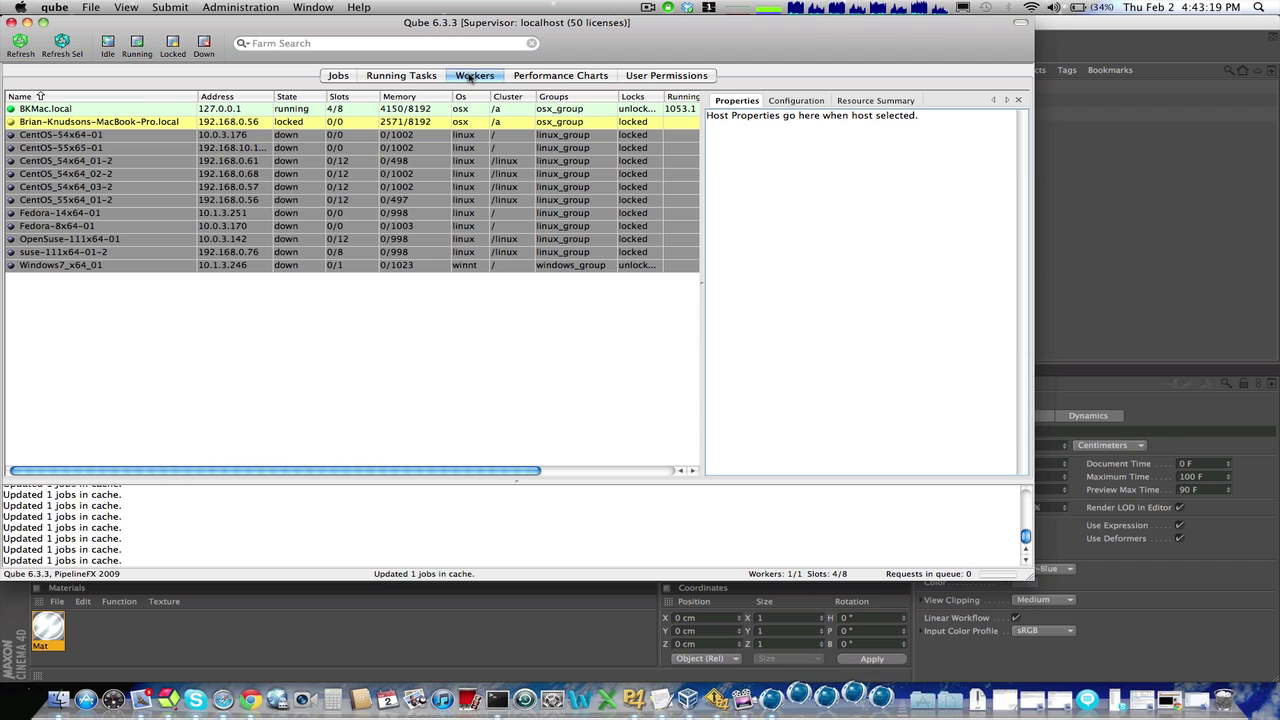
click(346, 77)
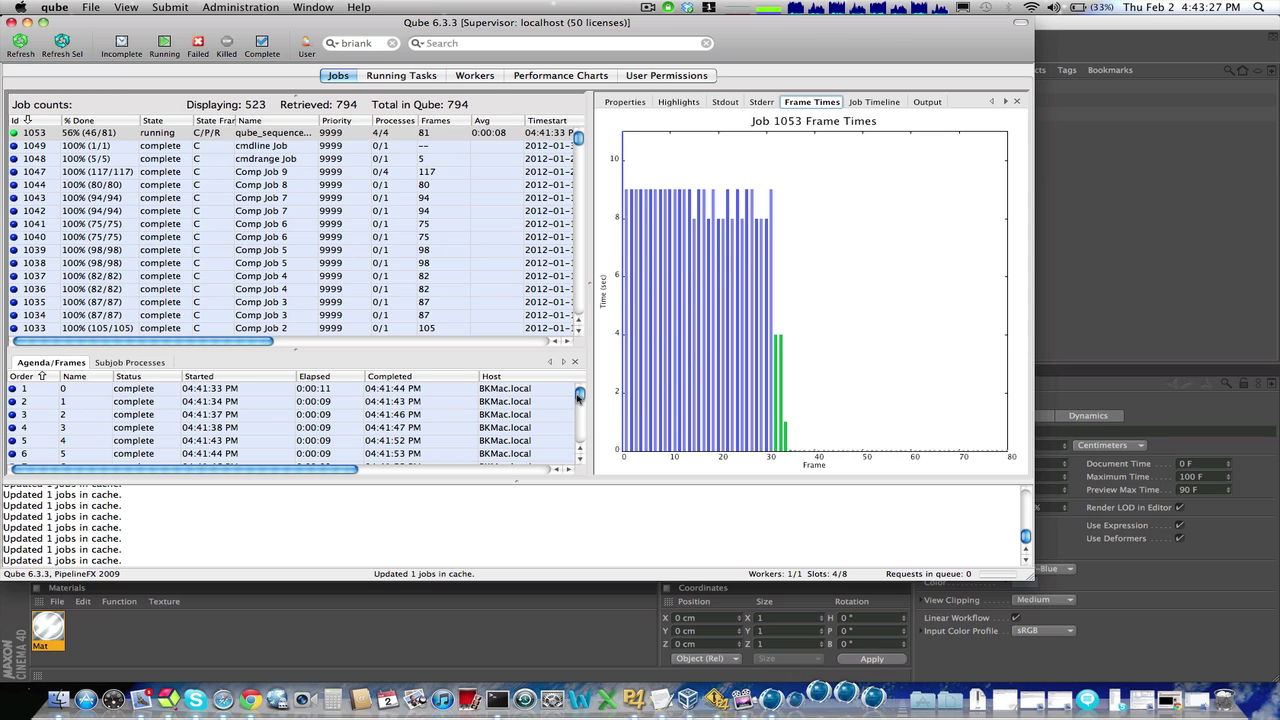
Open the render output folder and select the frame qube023.jpg.
mouse_move(578, 397)
mouse_down()
mouse_move(578, 425)
mouse_move(578, 393)
mouse_up()
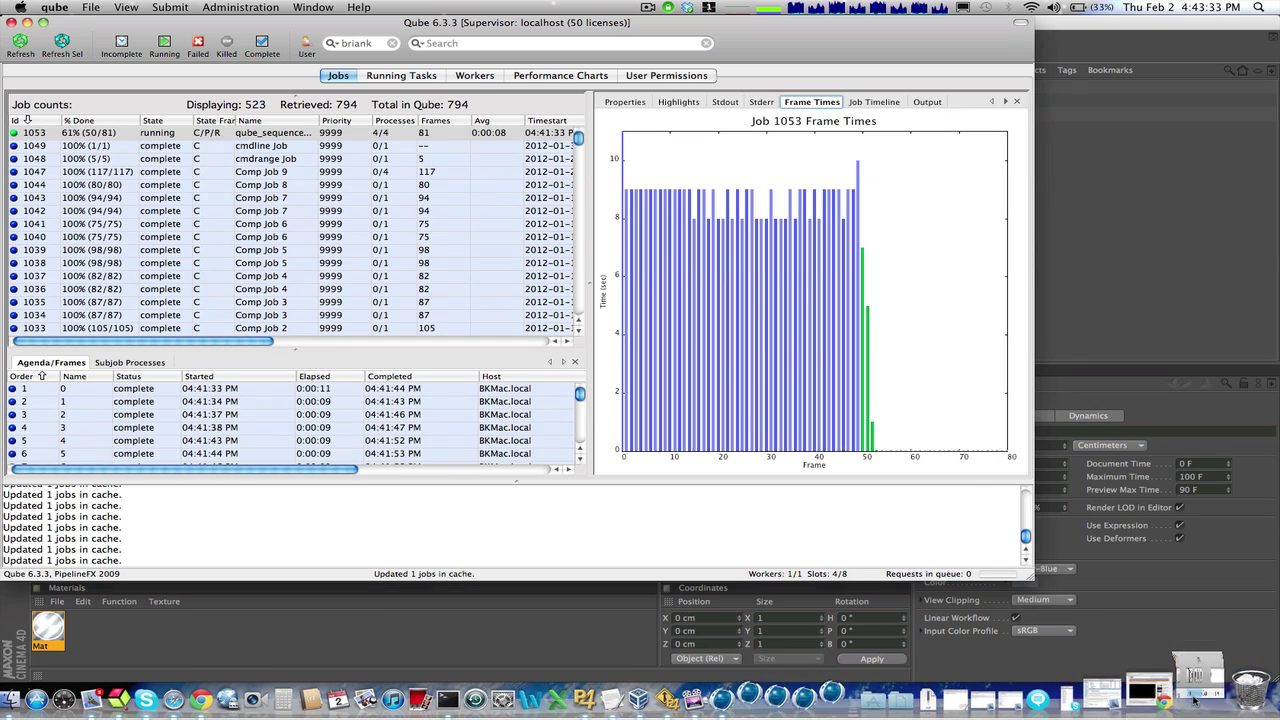
click(1157, 700)
drag(778, 300, 775, 480)
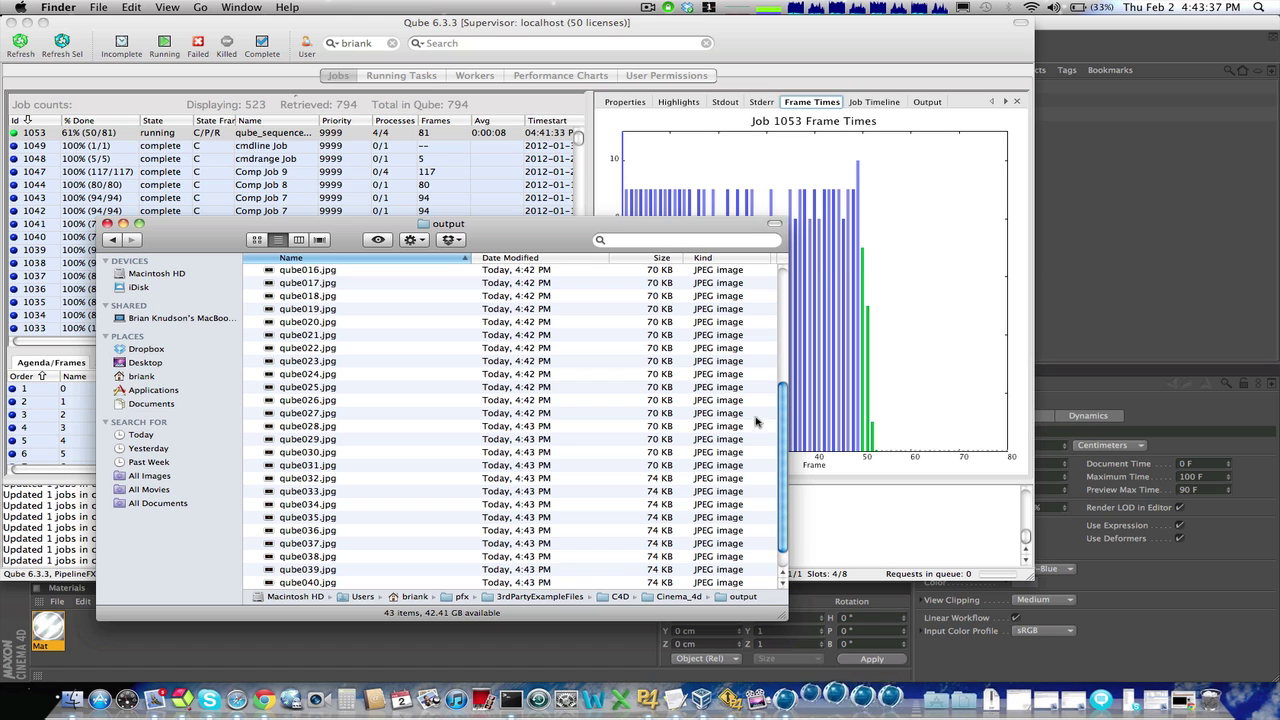
drag(785, 398, 785, 403)
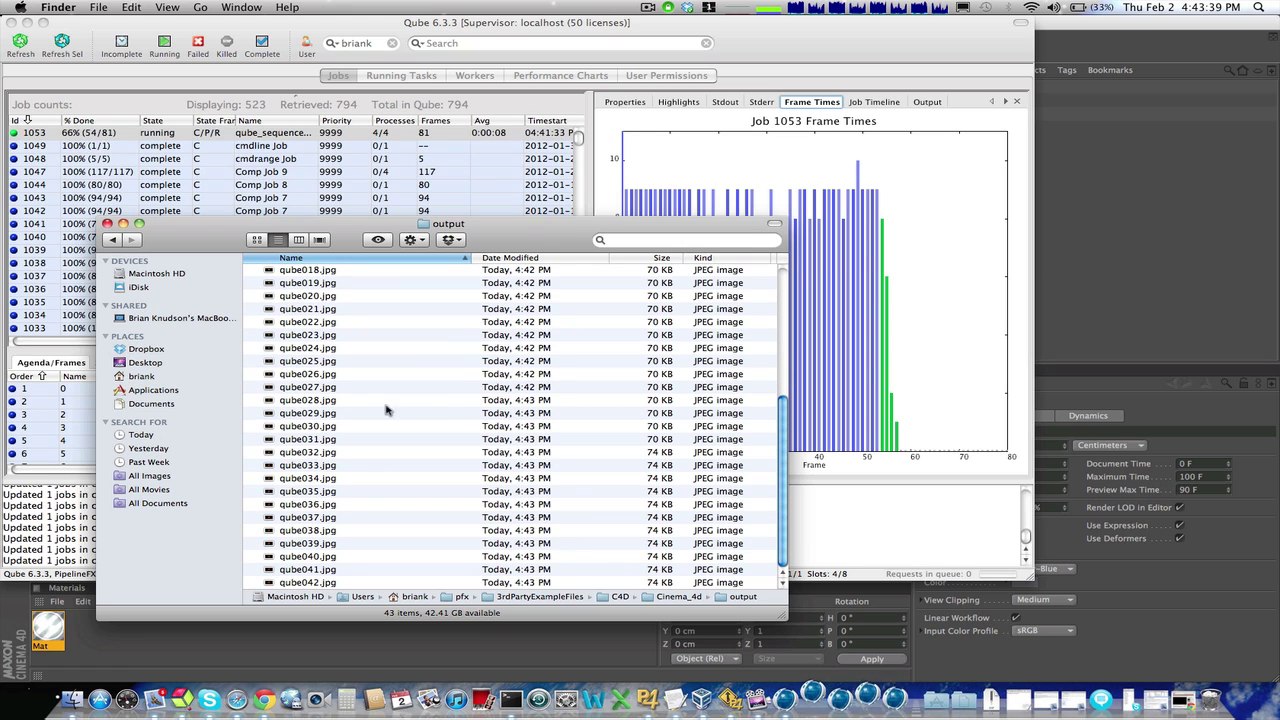
click(318, 337)
Quick Look qube023.jpg and the next two frames, then return to the Qube window.
key(space)
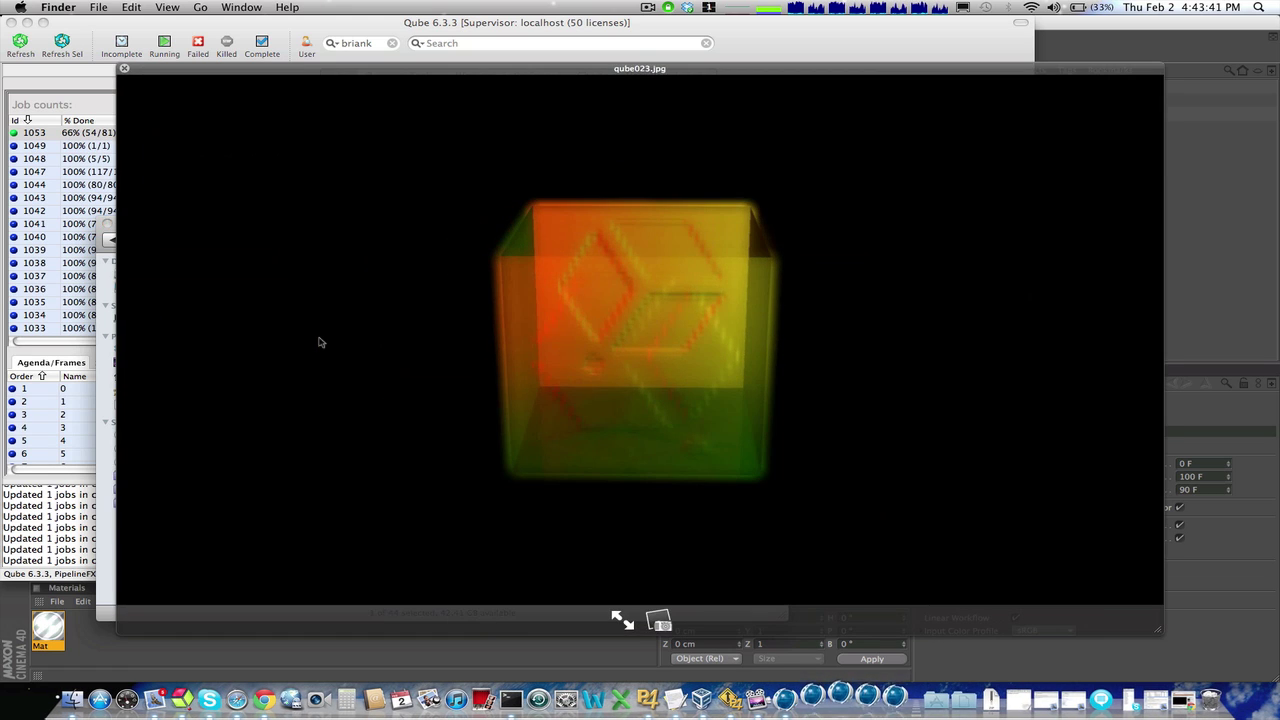
key(Down)
key(Down)
key(Down)
key(Down)
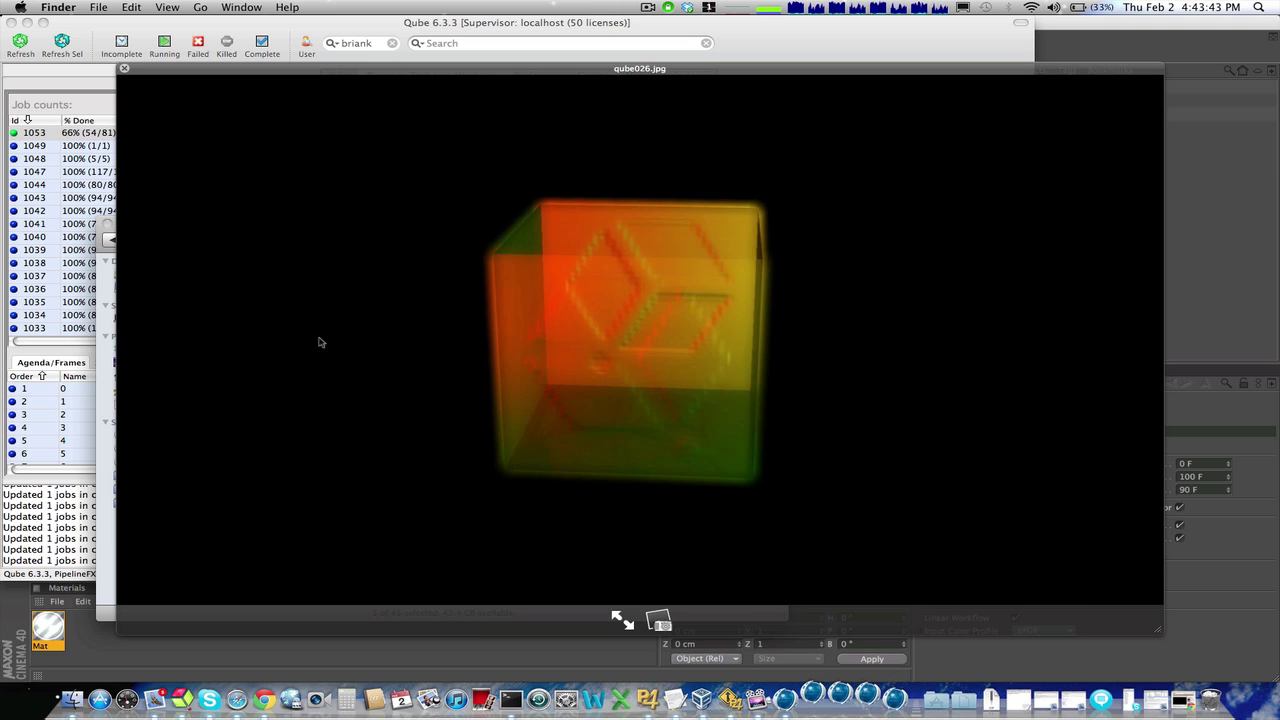
key(Down)
key(Down)
key(Down)
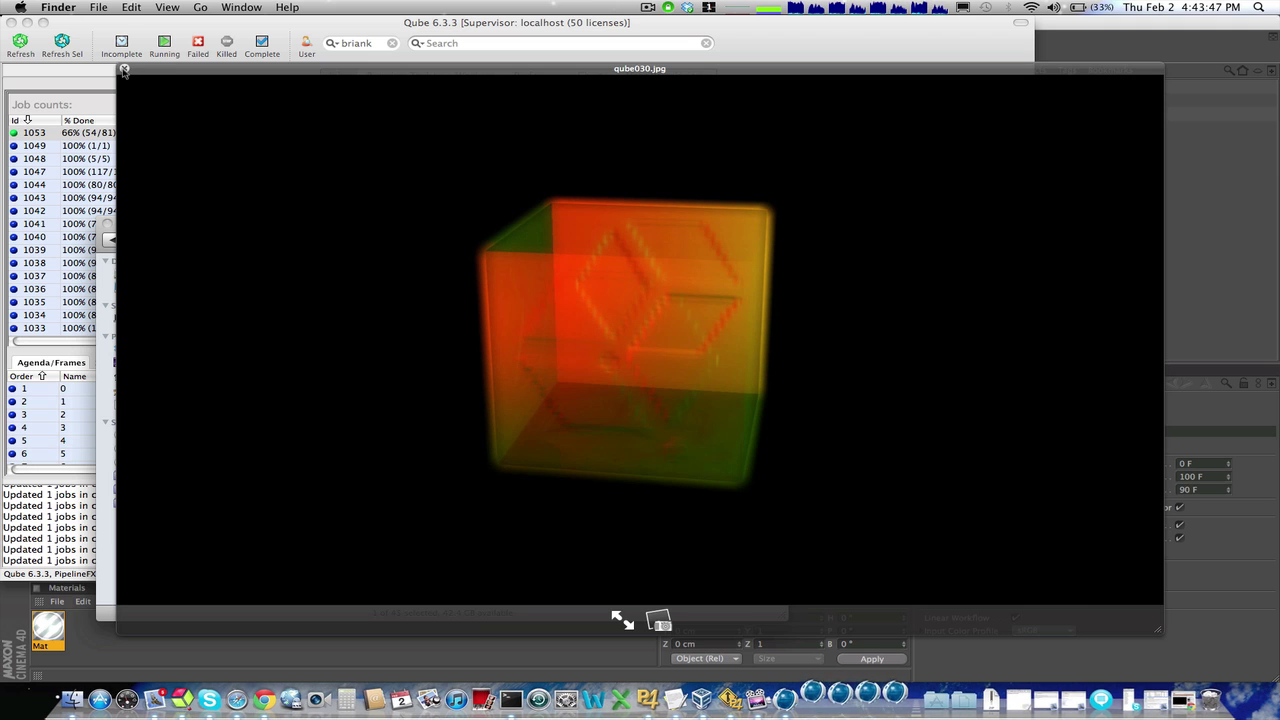
key(space)
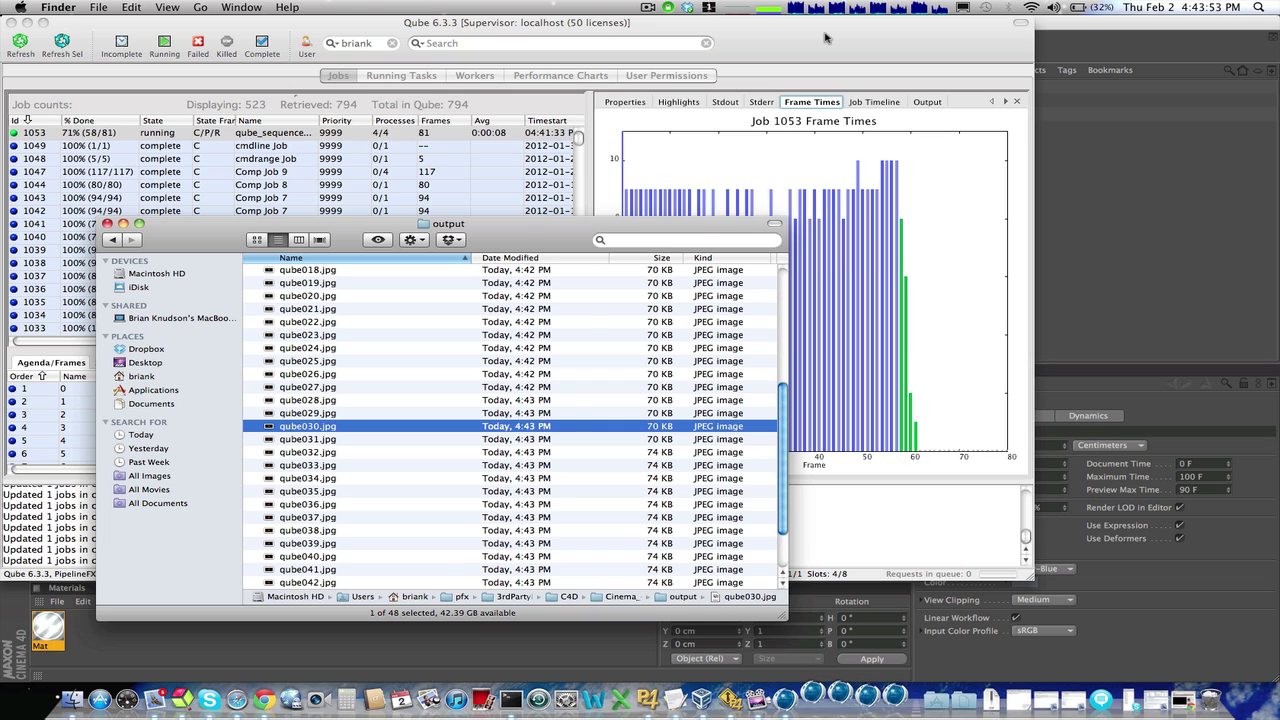
click(825, 38)
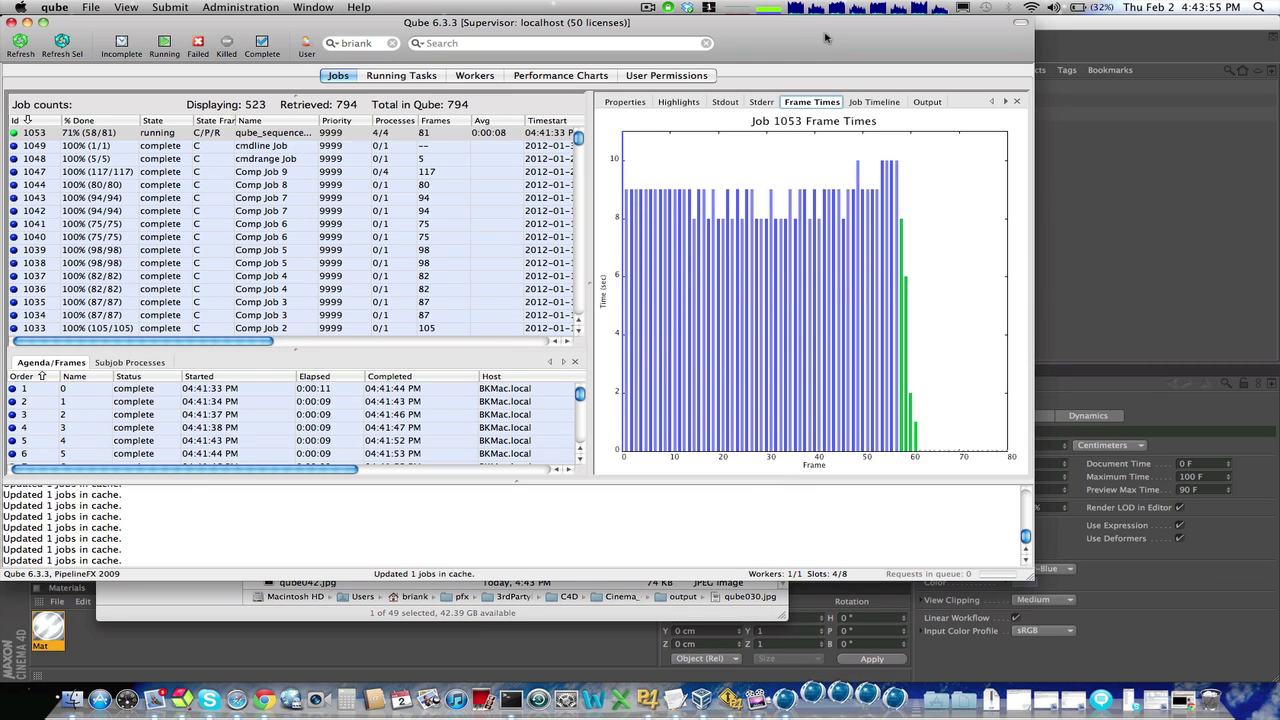